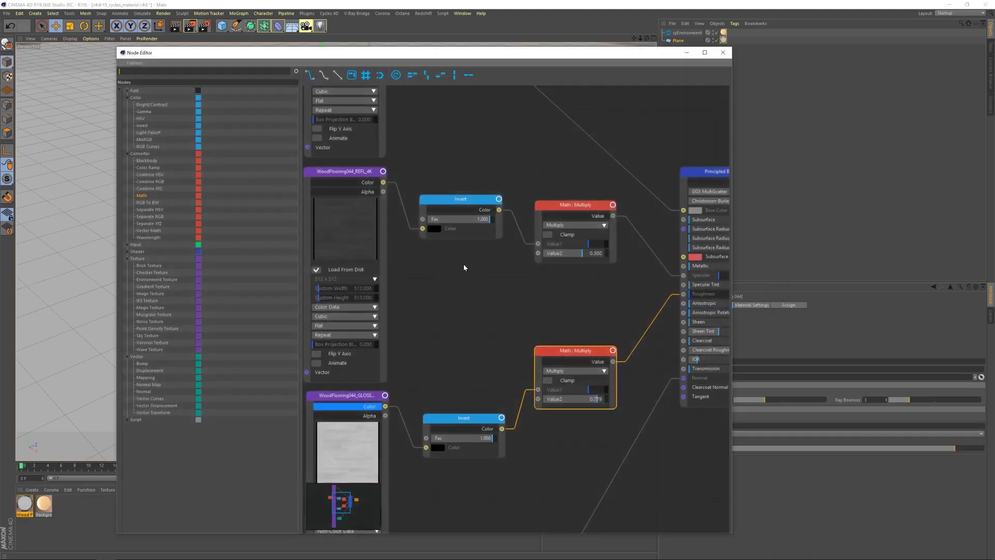
Delete the unconnected Math node beside the reflection texture.
{"action": "scroll", "coordinate": [514, 336], "scroll_direction": "down", "scroll_amount": 5}
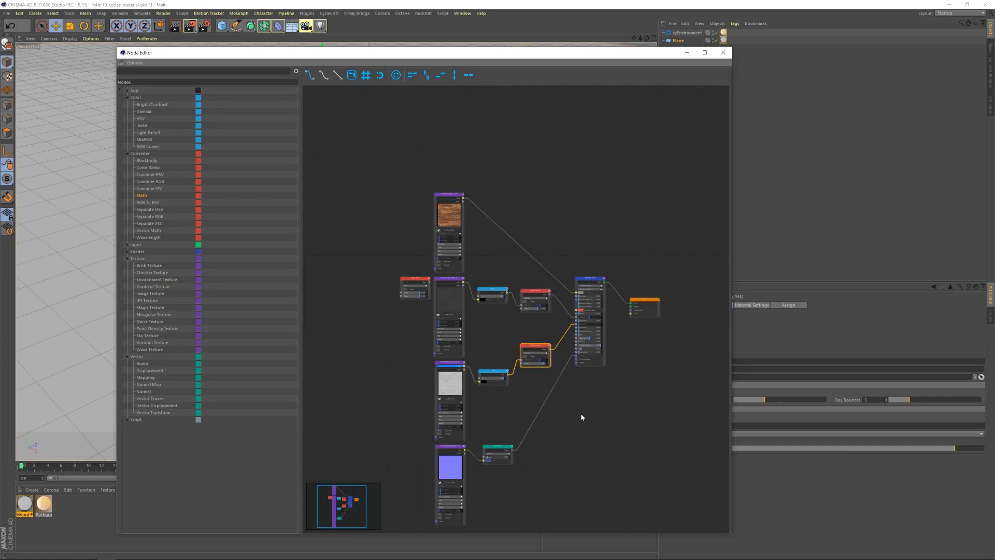
{"action": "scroll", "coordinate": [508, 355], "scroll_direction": "up", "scroll_amount": 4}
{"action": "left_click", "coordinate": [322, 221]}
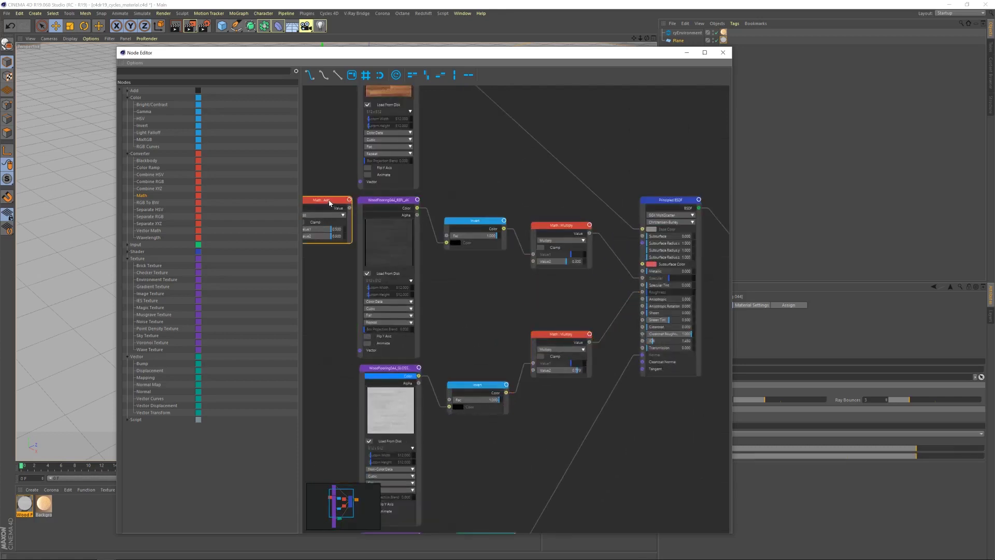
{"action": "key", "text": "Delete"}
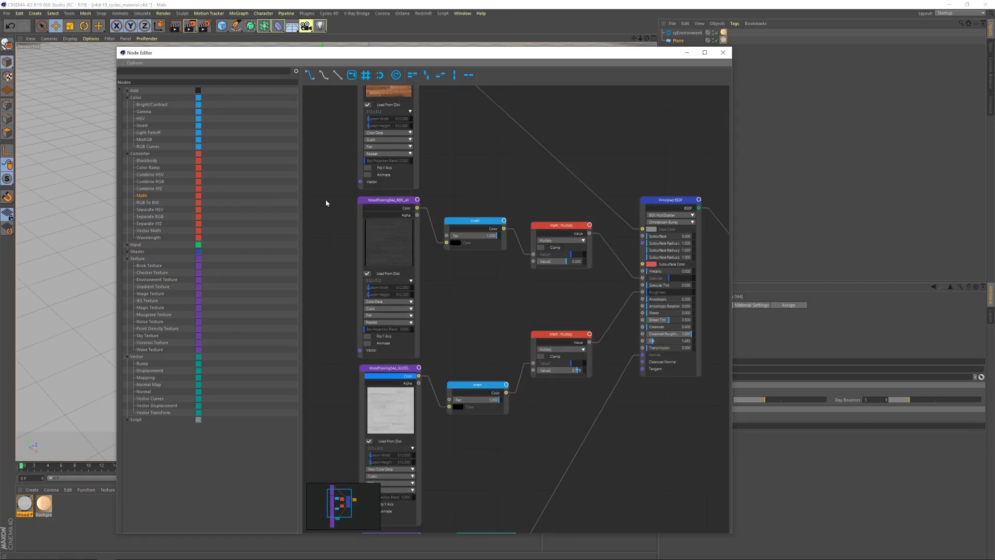
Widen the Node Editor window and move it clear of the material's attribute settings.
{"action": "scroll", "coordinate": [484, 314], "scroll_direction": "down", "scroll_amount": 4}
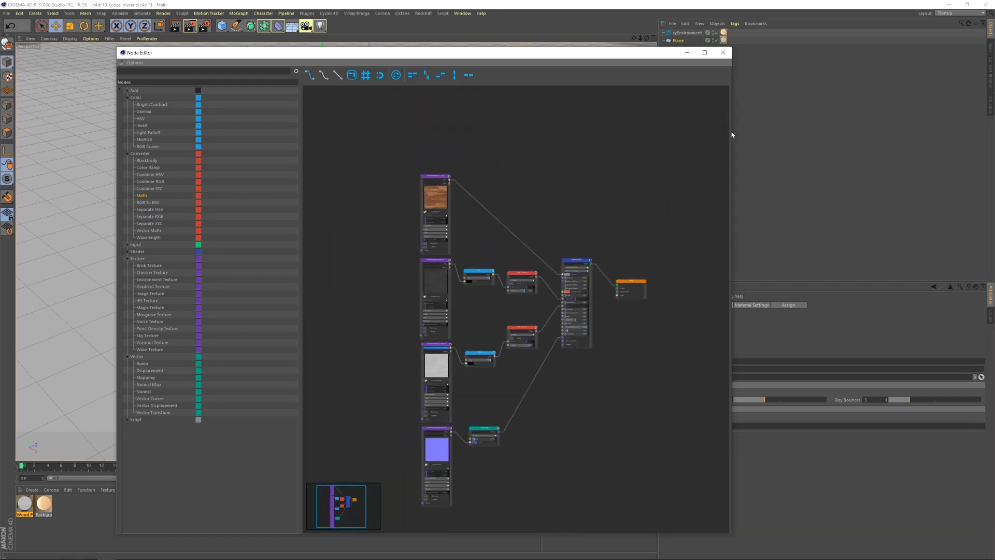
{"action": "left_click_drag", "start_coordinate": [731, 133], "coordinate": [772, 134]}
{"action": "left_click_drag", "start_coordinate": [604, 55], "coordinate": [497, 27]}
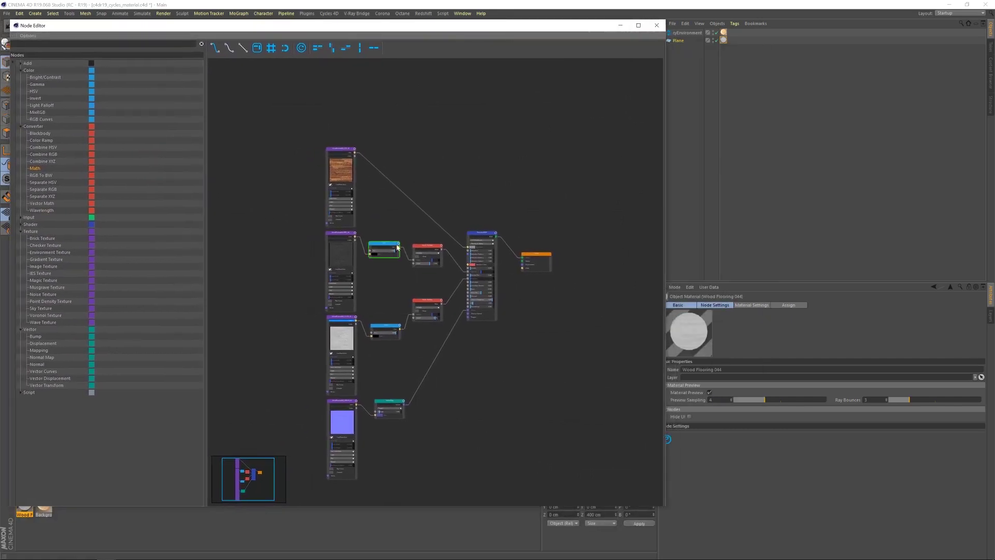
Move the color texture and the reflection texture with its Invert and Math nodes farther away from the Principled BSDF.
{"action": "left_click_drag", "start_coordinate": [345, 153], "coordinate": [253, 111]}
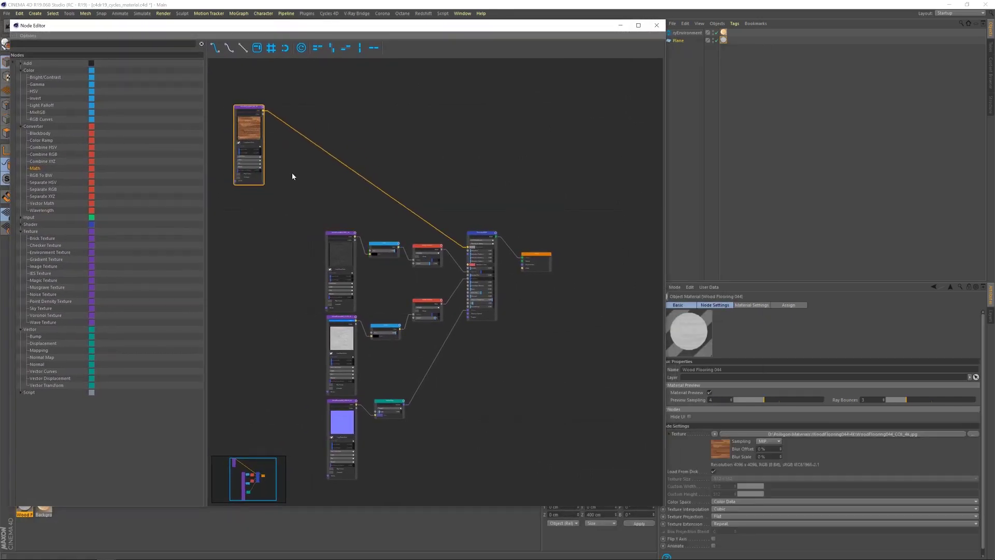
{"action": "left_click_drag", "start_coordinate": [341, 235], "coordinate": [249, 192]}
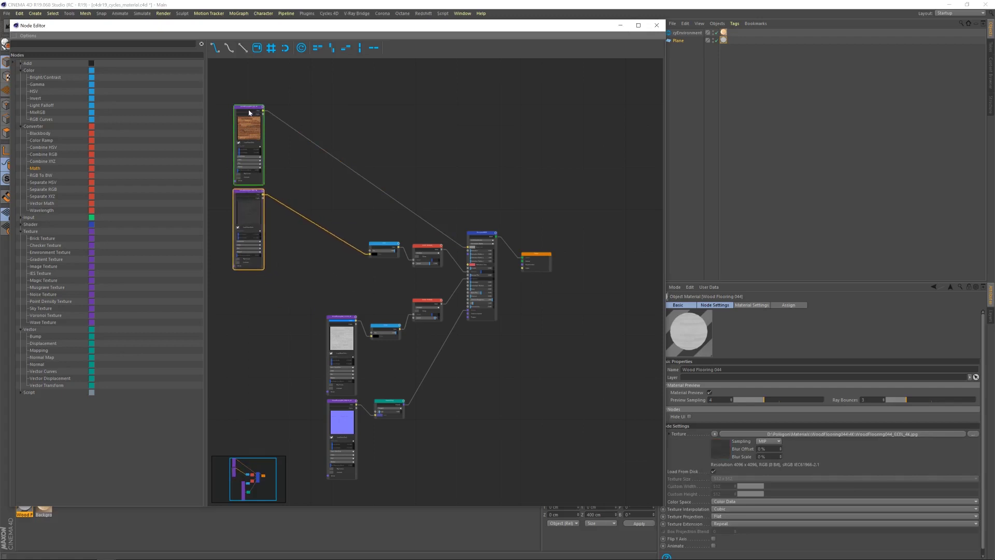
{"action": "left_click_drag", "start_coordinate": [387, 247], "coordinate": [297, 205]}
{"action": "left_click_drag", "start_coordinate": [425, 247], "coordinate": [345, 205]}
Line up the gloss texture with its Invert and Math Multiply nodes in a row beneath the reflection nodes.
{"action": "left_click_drag", "start_coordinate": [349, 325], "coordinate": [255, 284]}
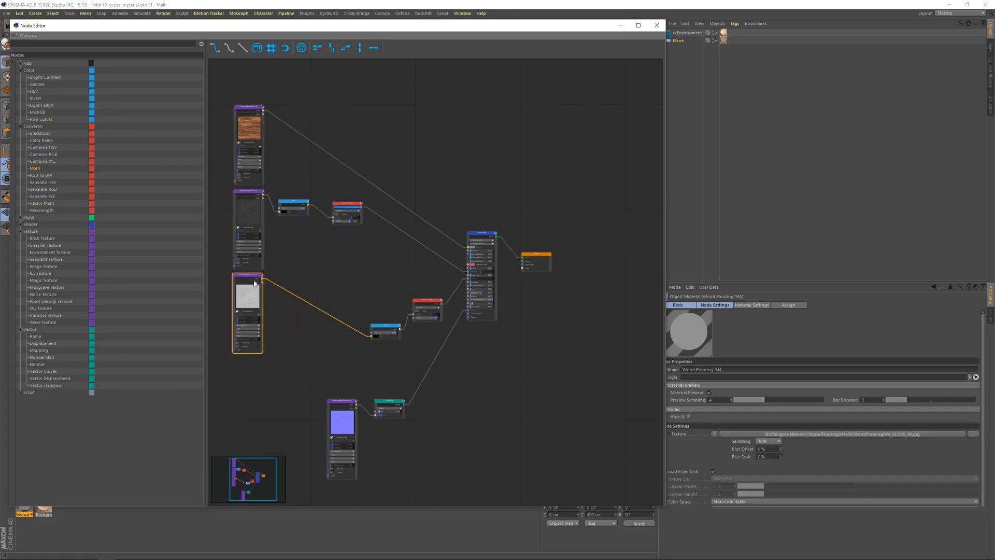
{"action": "left_click_drag", "start_coordinate": [385, 330], "coordinate": [291, 279]}
{"action": "left_click_drag", "start_coordinate": [427, 303], "coordinate": [332, 278]}
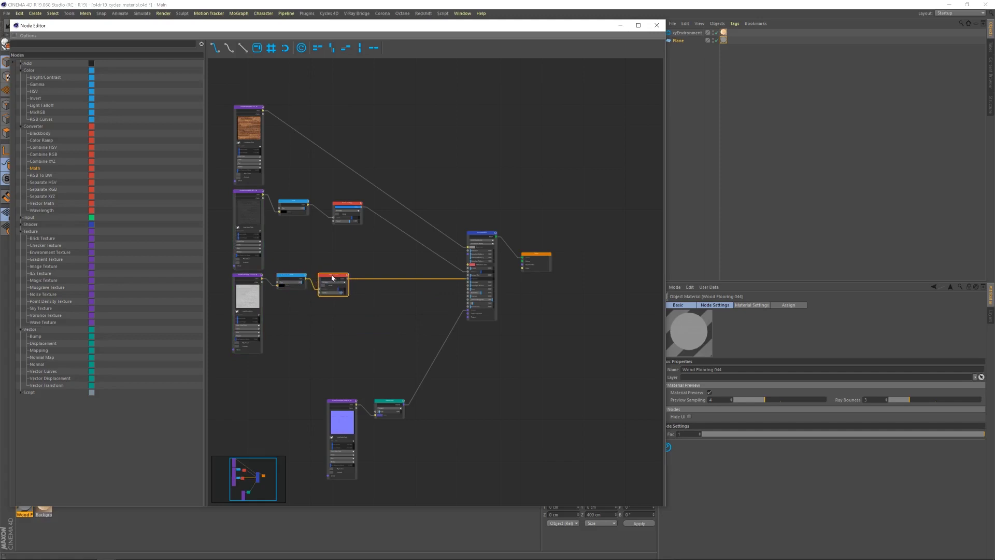
Move the normal texture and its Normal Map node lower, leaving free space beneath the gloss texture.
{"action": "middle_click_drag", "start_coordinate": [478, 407], "coordinate": [547, 342]}
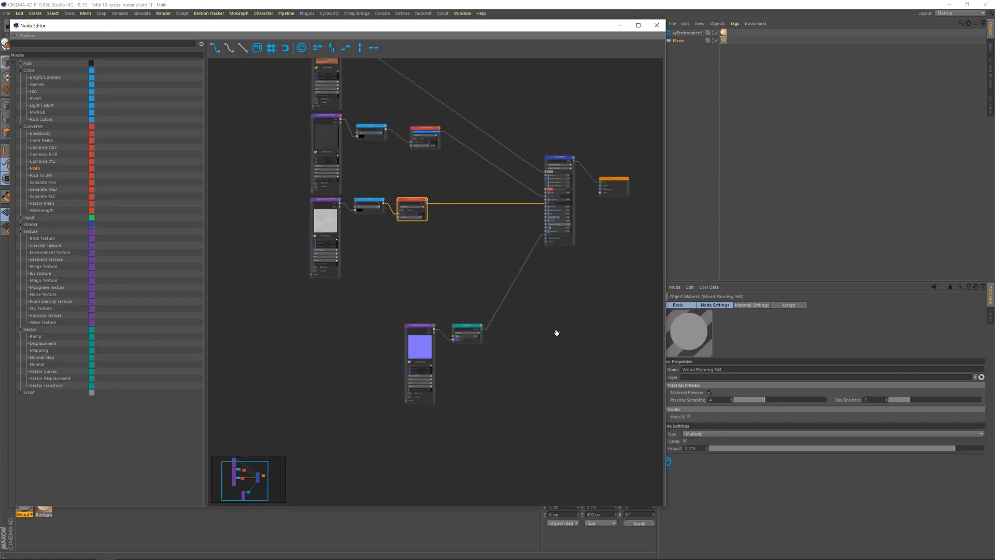
{"action": "scroll", "coordinate": [461, 437], "scroll_direction": "up", "scroll_amount": 2}
{"action": "left_click_drag", "start_coordinate": [393, 299], "coordinate": [272, 387]}
{"action": "left_click_drag", "start_coordinate": [467, 305], "coordinate": [487, 379]}
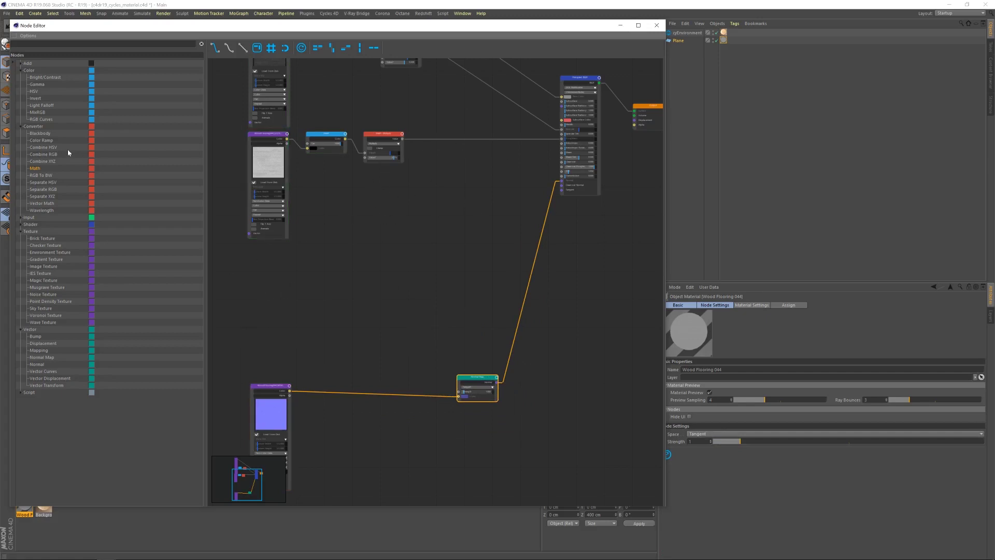
Add an Image Texture node between the gloss and normal textures and browse to the 3K folder of FloorSmudgesMedium001 for its image.
{"action": "left_click_drag", "start_coordinate": [44, 265], "coordinate": [257, 261]}
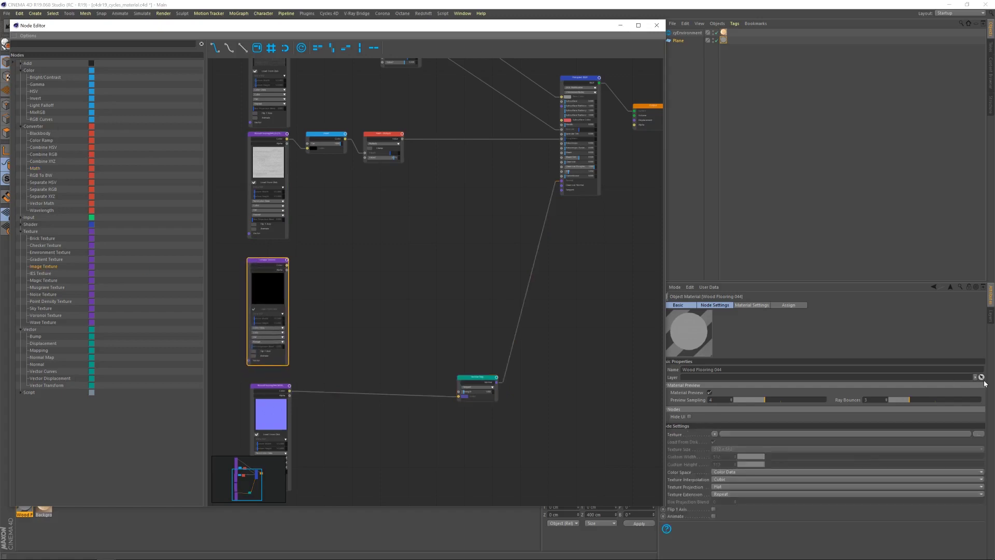
{"action": "left_click", "coordinate": [974, 433]}
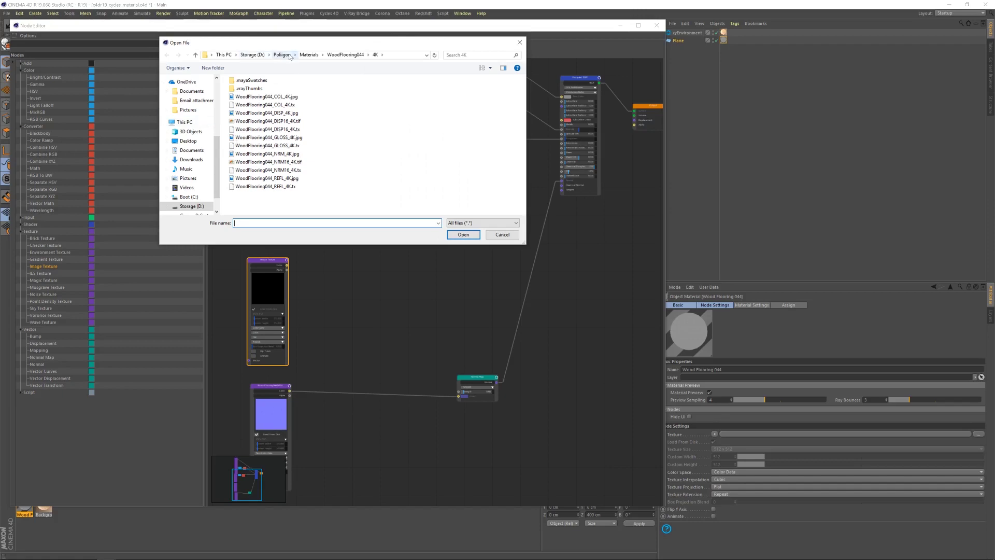
{"action": "left_click", "coordinate": [310, 55]}
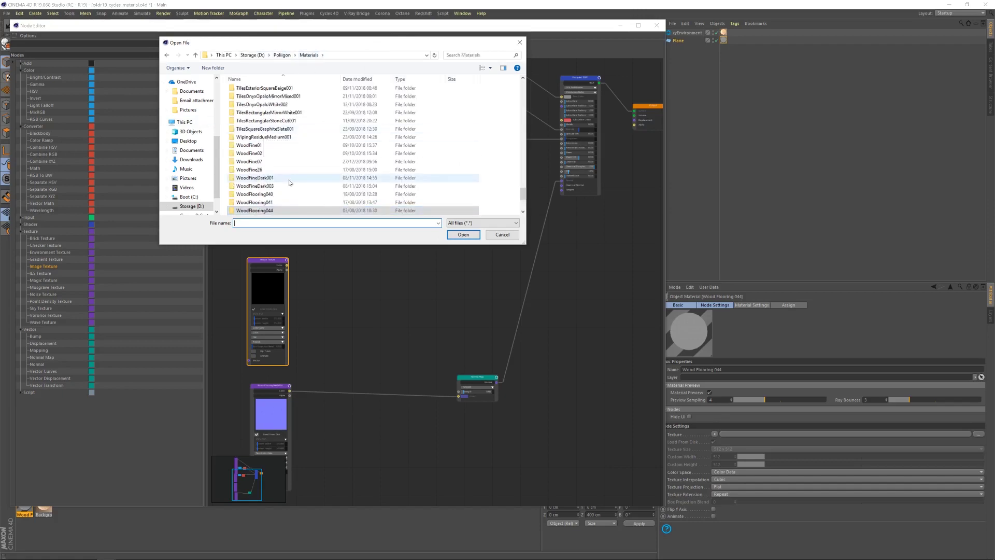
{"action": "scroll", "coordinate": [289, 182], "scroll_direction": "up", "scroll_amount": 20}
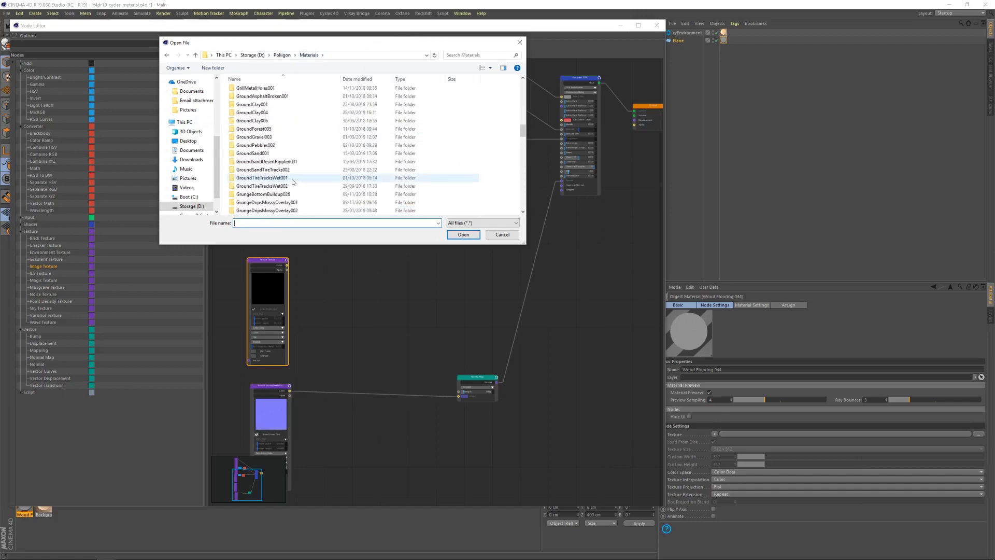
{"action": "scroll", "coordinate": [293, 181], "scroll_direction": "up", "scroll_amount": 2}
{"action": "double_click", "coordinate": [297, 180]}
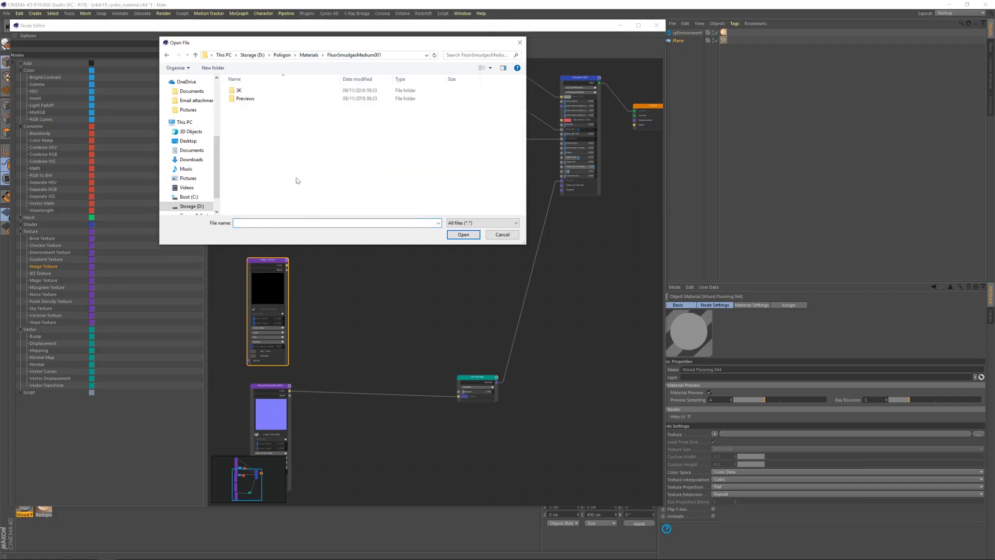
{"action": "double_click", "coordinate": [240, 91]}
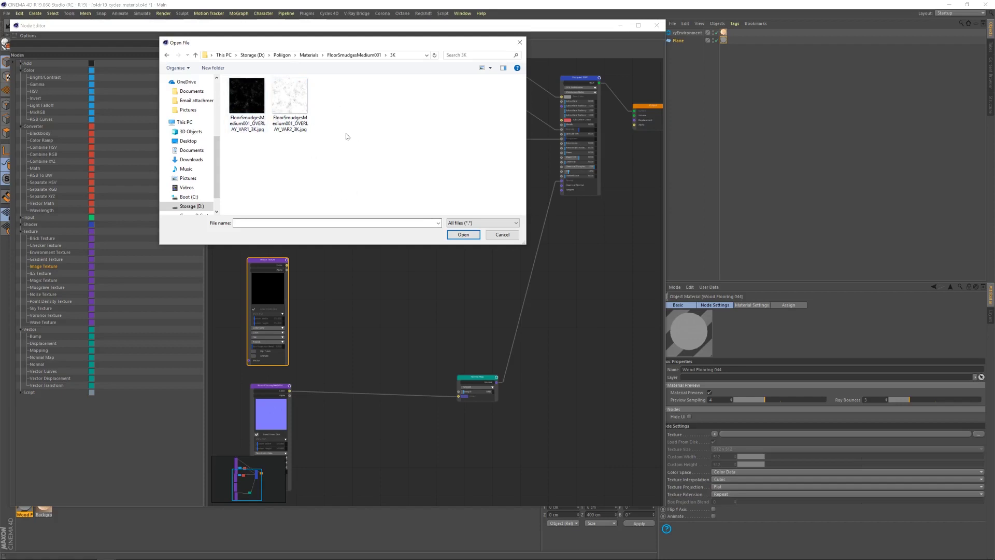
Load FloorSmudgesMedium001_OVERLAY_VAR1_3K.jpg without copying it to the project, and set its color space to Non-Color Data.
{"action": "left_click", "coordinate": [259, 109]}
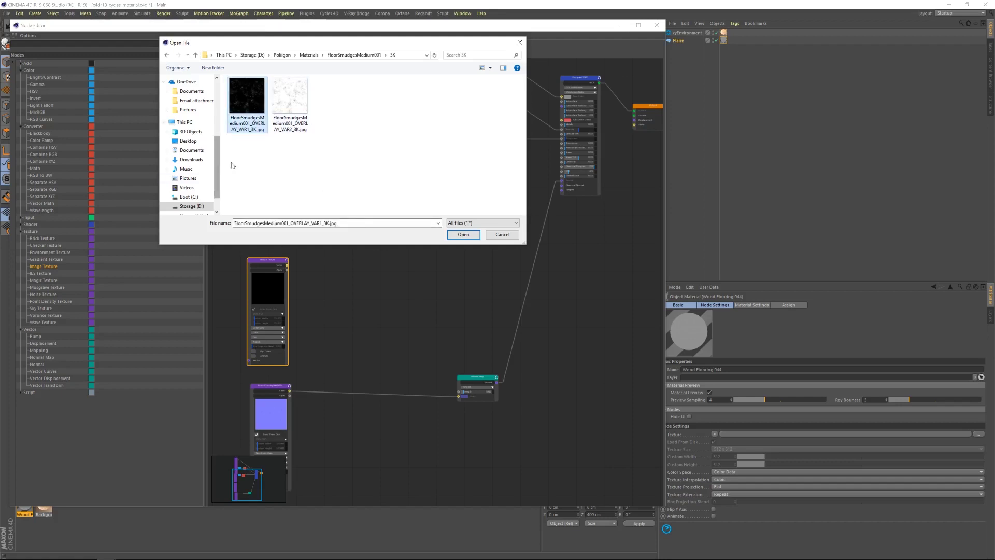
{"action": "left_click", "coordinate": [465, 235]}
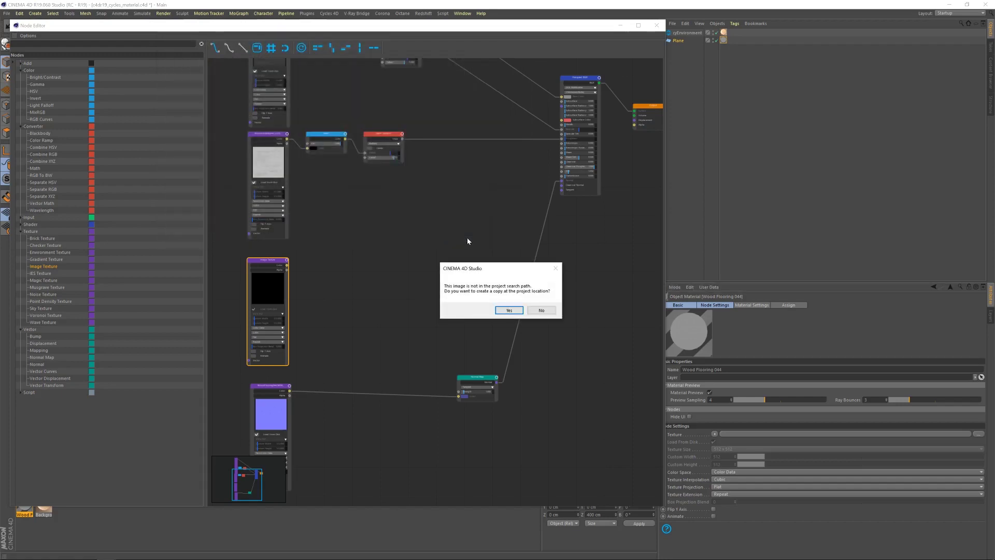
{"action": "left_click", "coordinate": [542, 309]}
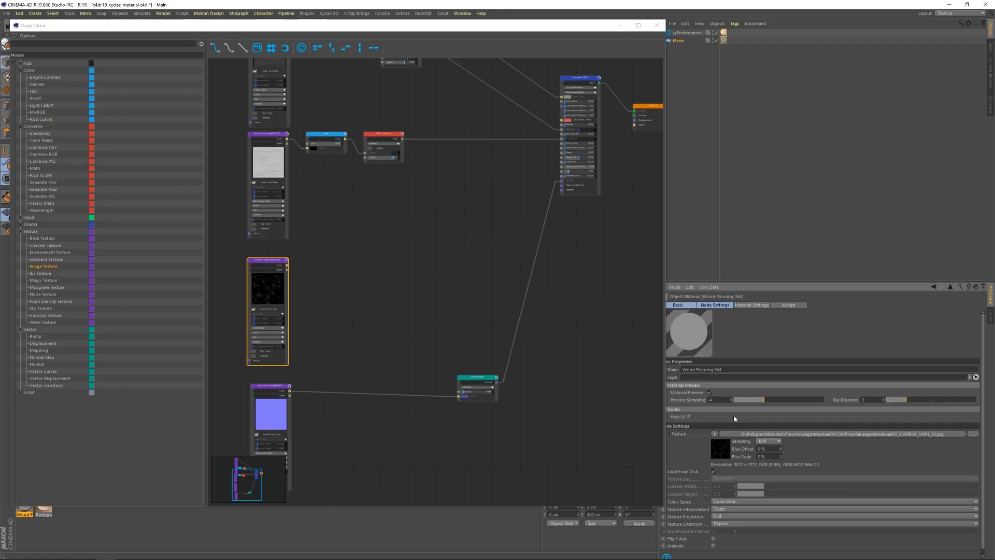
{"action": "left_click", "coordinate": [727, 501]}
{"action": "left_click", "coordinate": [735, 510]}
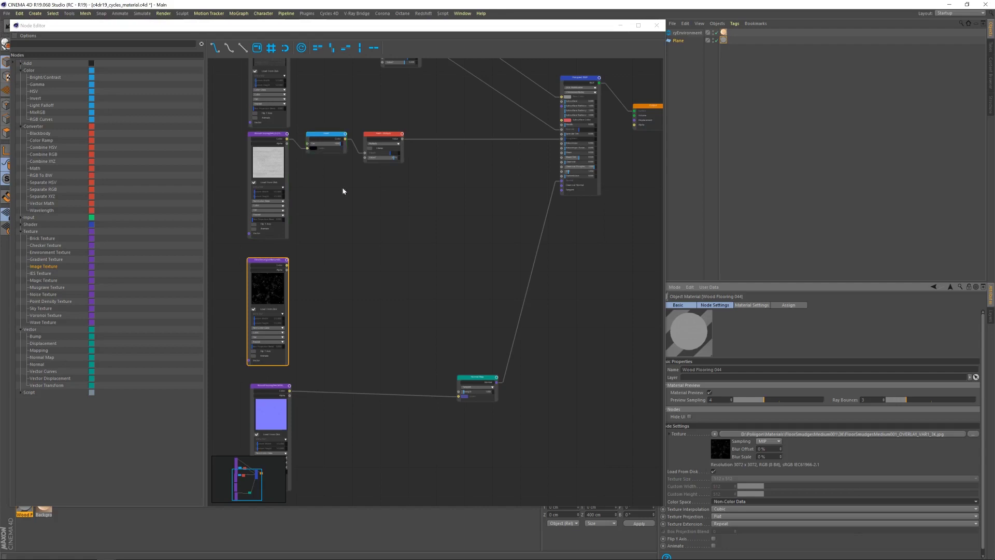
Add an Emission shader node and connect the smudge texture's Color output to its Color input.
{"action": "scroll", "coordinate": [380, 191], "scroll_direction": "down", "scroll_amount": 3}
{"action": "scroll", "coordinate": [381, 191], "scroll_direction": "up", "scroll_amount": 2}
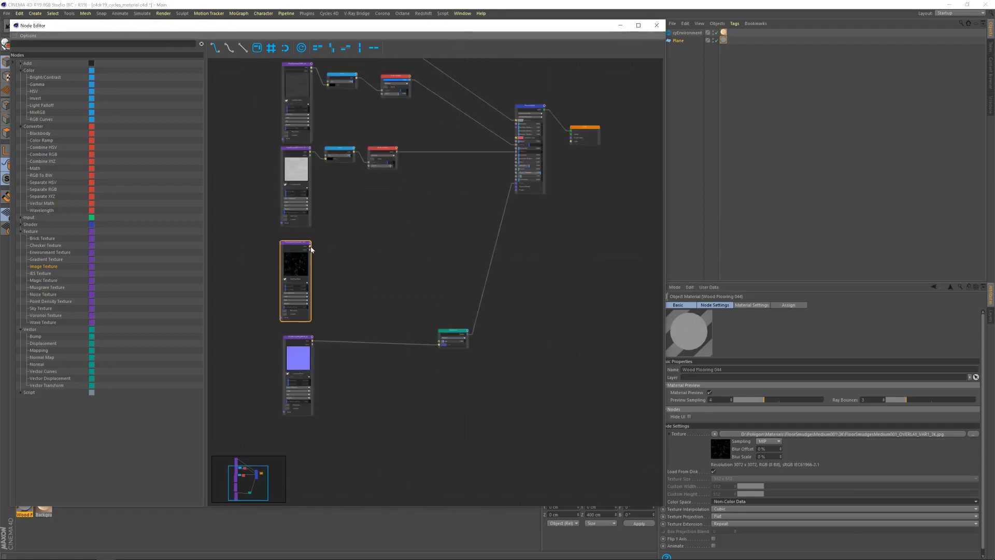
{"action": "right_click", "coordinate": [438, 217]}
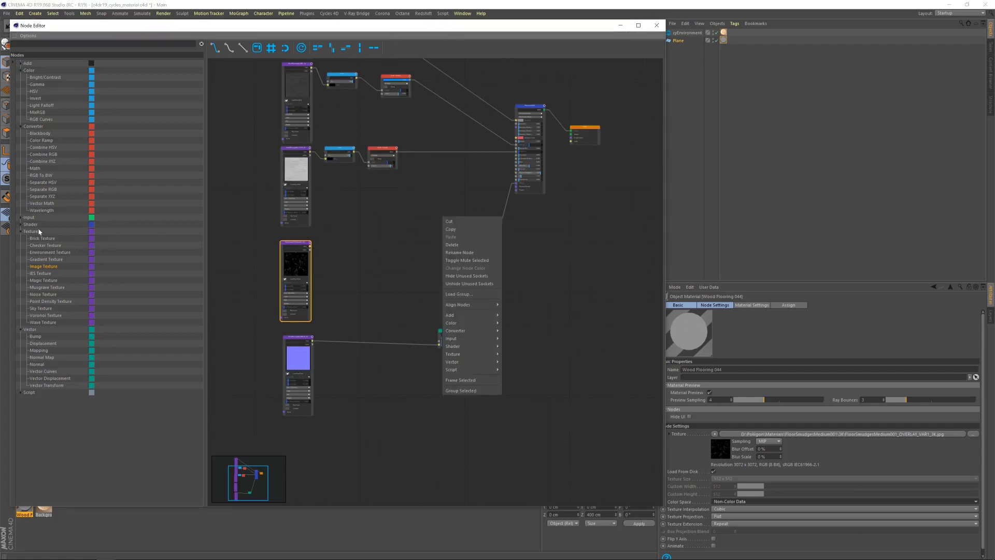
{"action": "left_click", "coordinate": [23, 225]}
{"action": "left_click", "coordinate": [22, 224]}
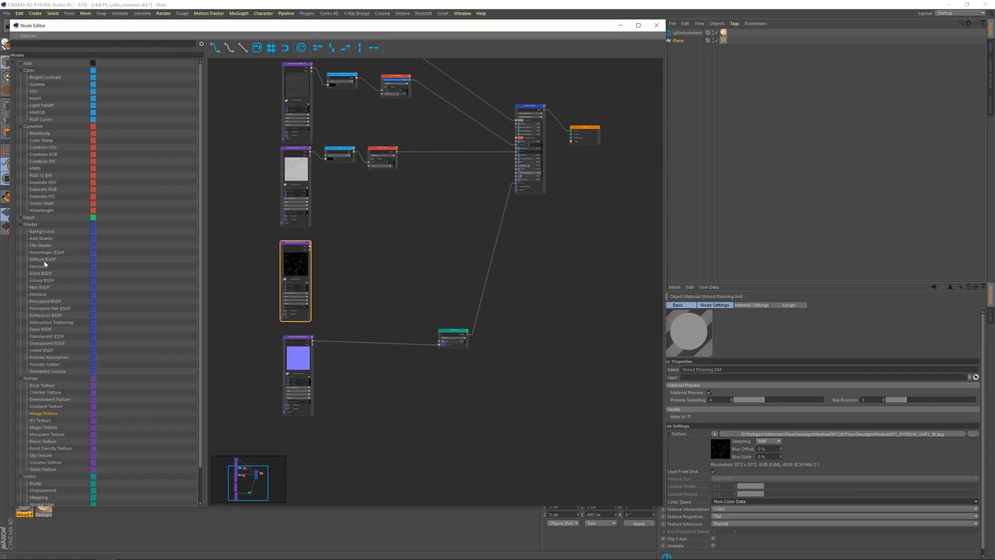
{"action": "left_click_drag", "start_coordinate": [39, 266], "coordinate": [378, 256]}
{"action": "left_click_drag", "start_coordinate": [310, 247], "coordinate": [573, 134]}
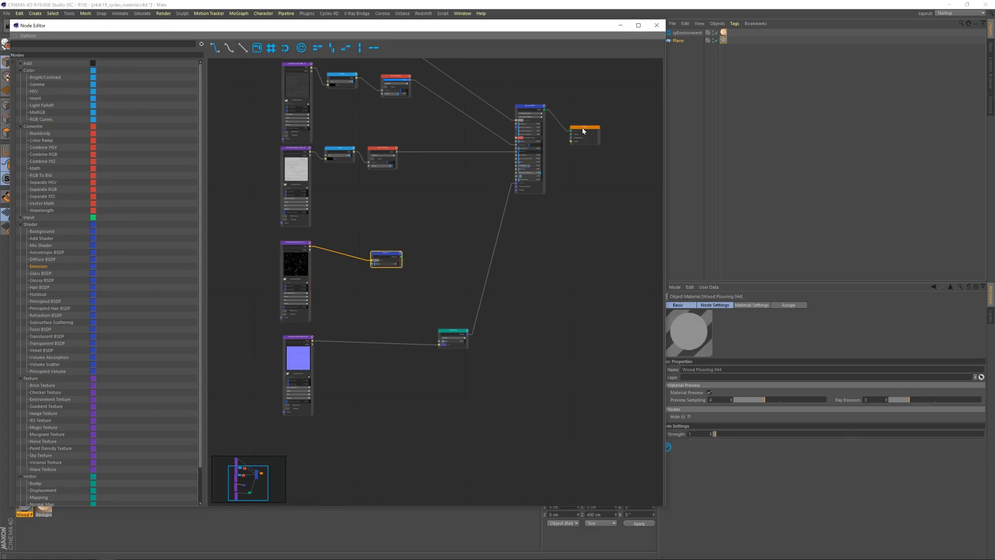
Connect the Emission node to the Output node's surface input in place of the Principled BSDF.
{"action": "middle_click_drag", "start_coordinate": [603, 180], "coordinate": [550, 278]}
{"action": "scroll", "coordinate": [551, 278], "scroll_direction": "up", "scroll_amount": 4}
{"action": "middle_click_drag", "start_coordinate": [425, 351], "coordinate": [533, 277]}
{"action": "scroll", "coordinate": [534, 278], "scroll_direction": "down", "scroll_amount": 1}
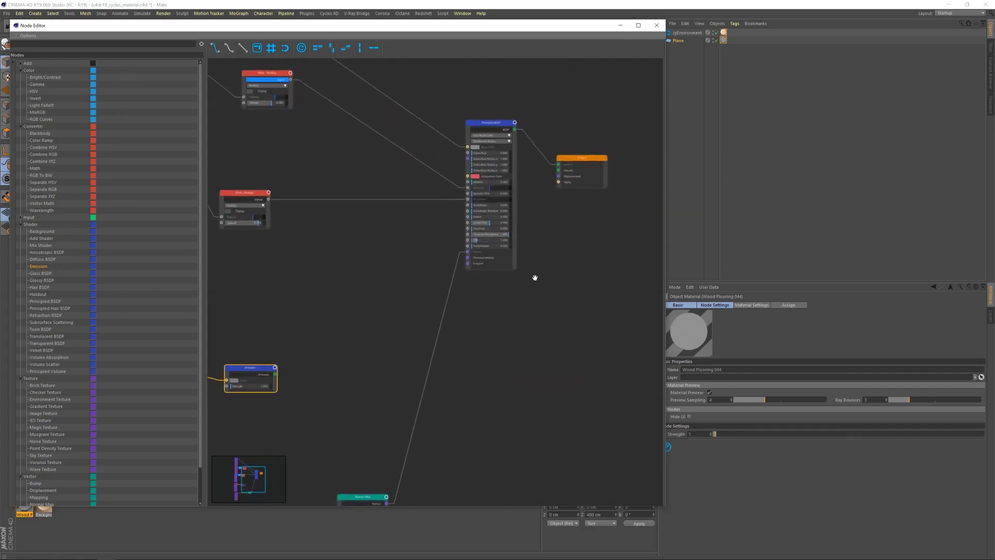
{"action": "left_click_drag", "start_coordinate": [278, 372], "coordinate": [562, 162]}
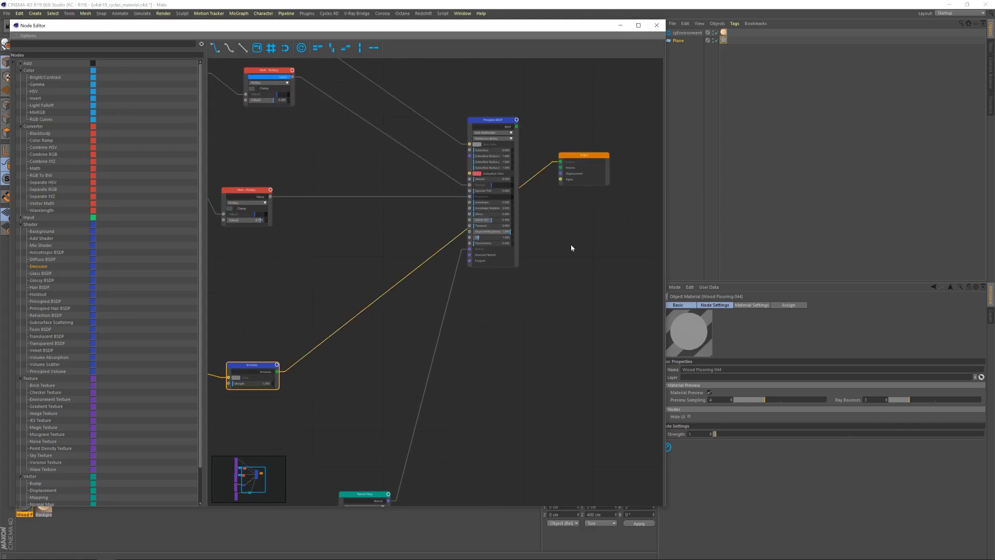
Close the Node Editor and render the scene to the Picture Viewer.
{"action": "left_click", "coordinate": [656, 25]}
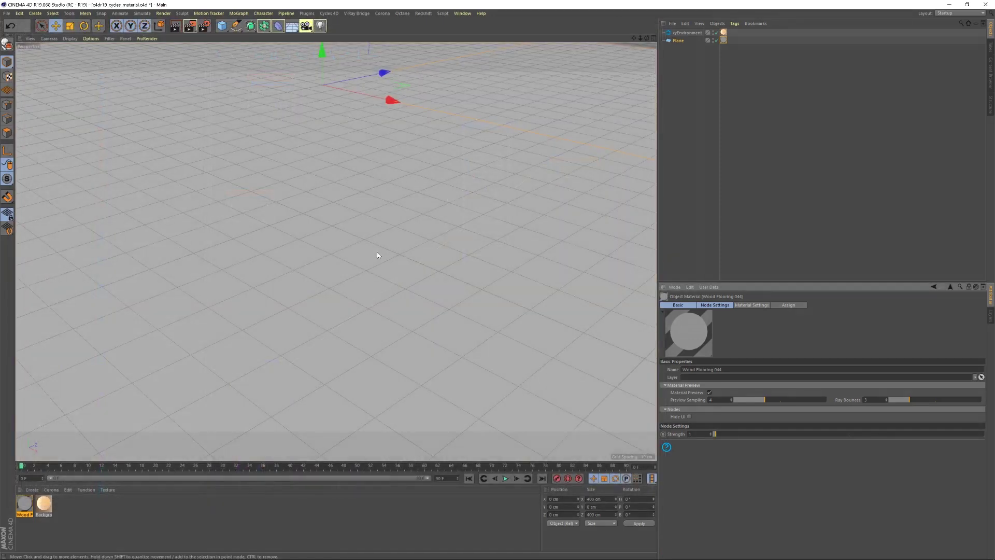
{"action": "left_click", "coordinate": [203, 25]}
{"action": "left_click", "coordinate": [359, 6]}
{"action": "key", "text": "shift+r"}
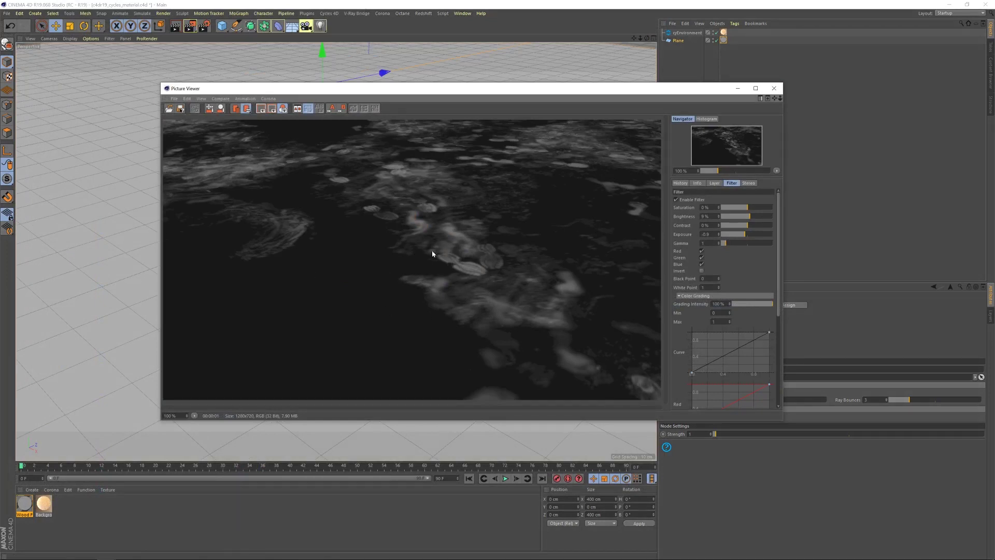
Compare the smudge overlay render with the previous wood floor render in the render history, and close the Picture Viewer.
{"action": "left_click", "coordinate": [680, 183]}
{"action": "left_click", "coordinate": [697, 325]}
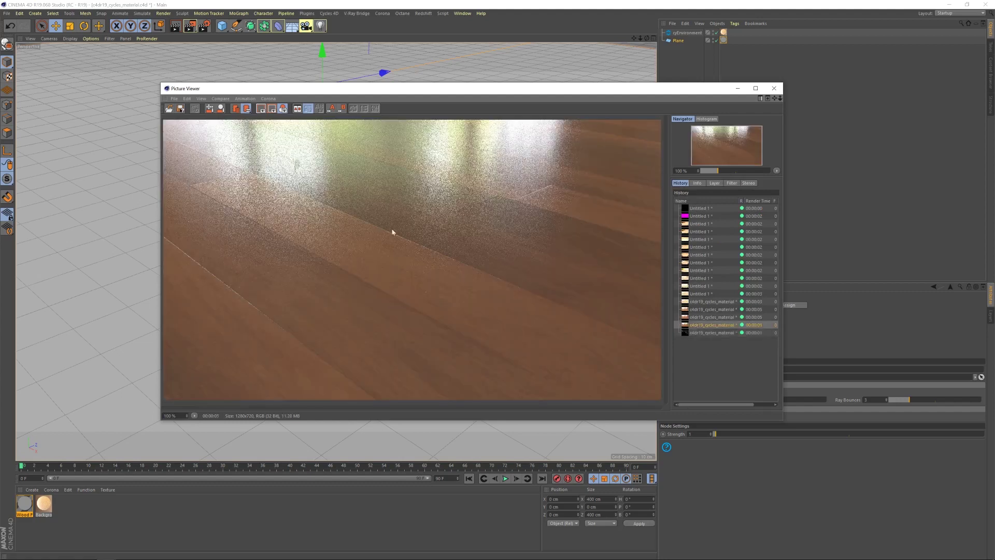
{"action": "key", "text": "Down"}
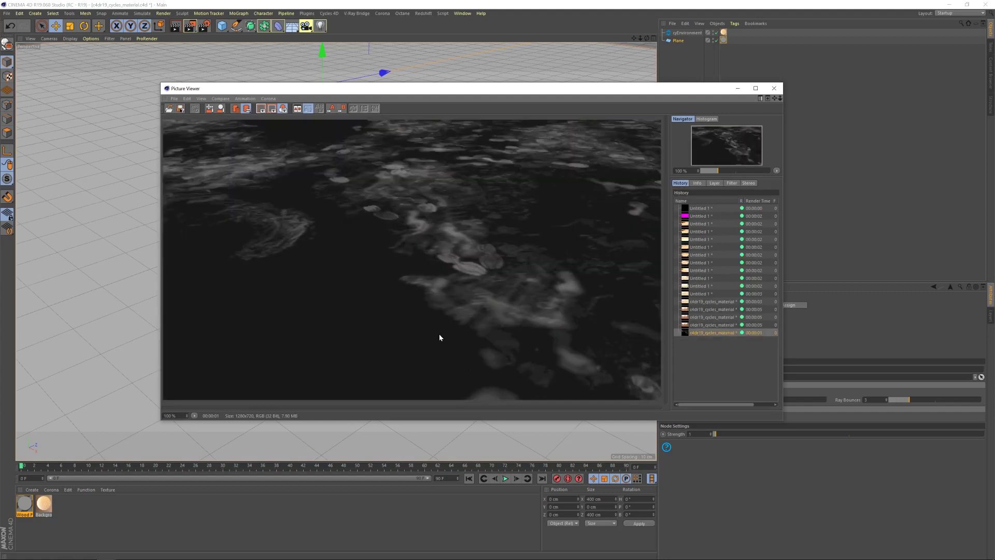
{"action": "left_click", "coordinate": [774, 88]}
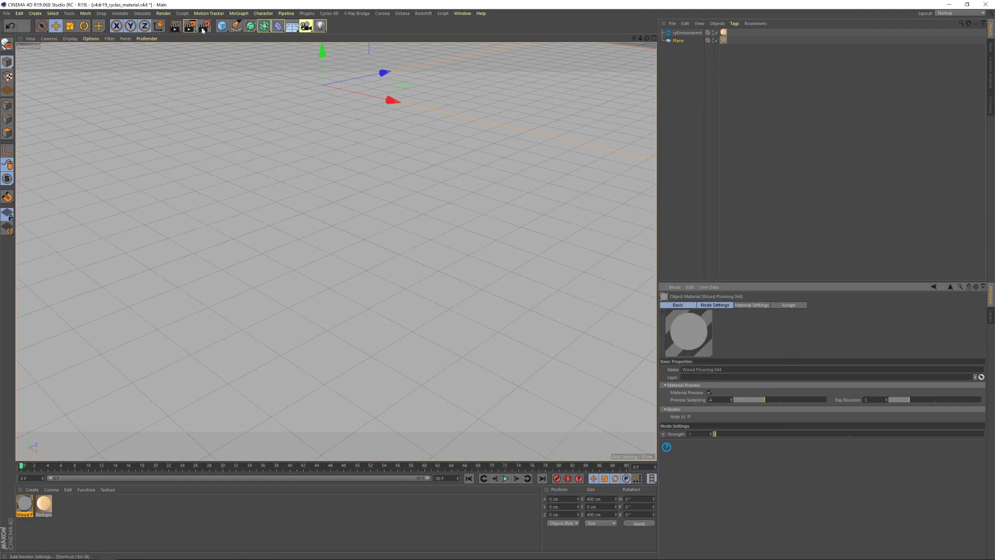
Reopen the wood flooring material's node graph and add a Texture Coordinate node in the empty area before the smudge texture.
{"action": "double_click", "coordinate": [23, 502]}
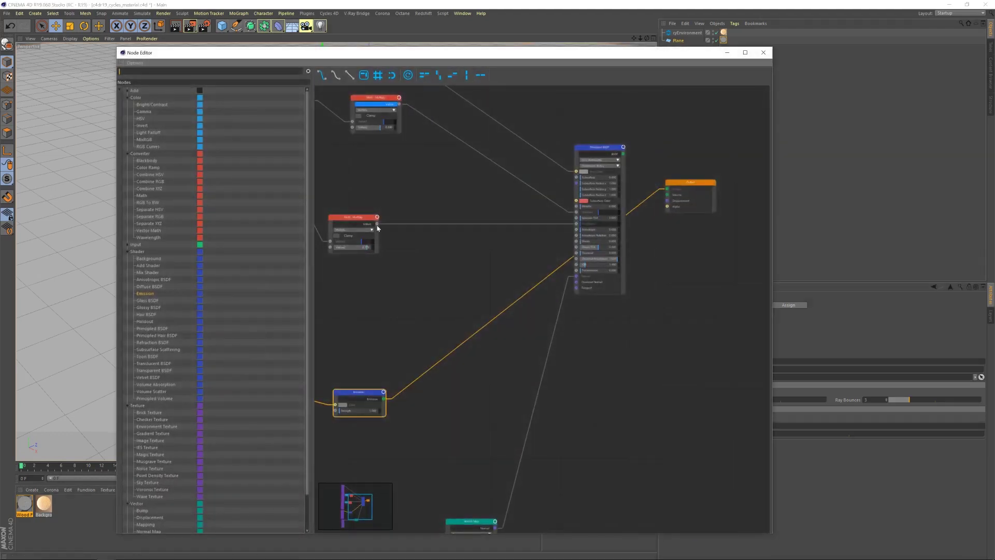
{"action": "scroll", "coordinate": [434, 316], "scroll_direction": "down", "scroll_amount": 5}
{"action": "scroll", "coordinate": [419, 332], "scroll_direction": "up", "scroll_amount": 10}
{"action": "middle_click_drag", "start_coordinate": [577, 283], "coordinate": [689, 237]}
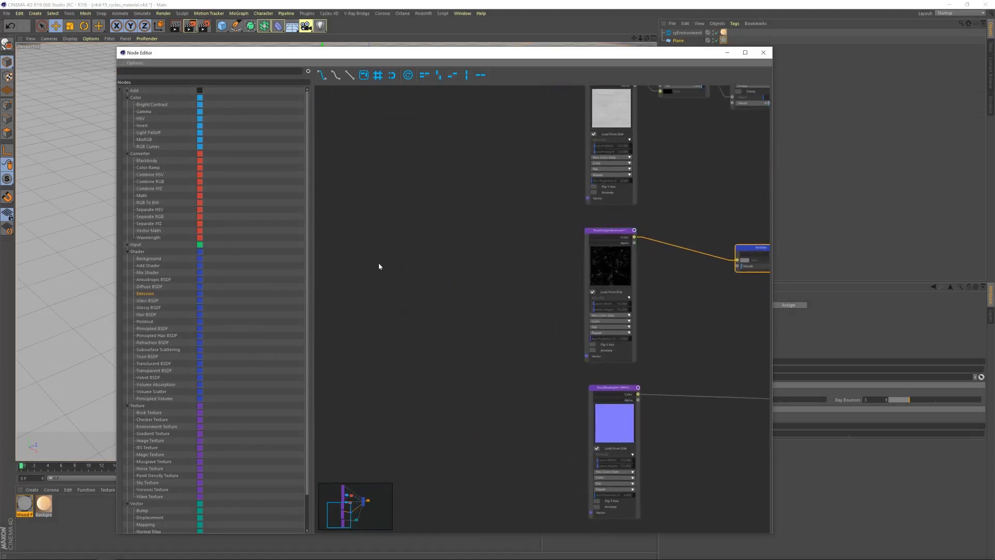
{"action": "left_click", "coordinate": [126, 245]}
{"action": "left_click_drag", "start_coordinate": [151, 352], "coordinate": [348, 278]}
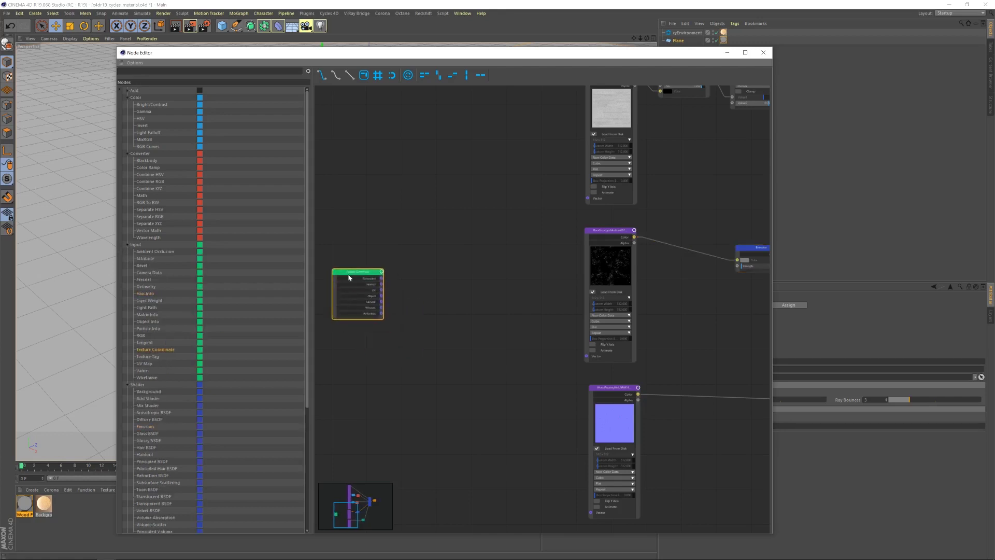
Add a Mapping node between the Texture Coordinate node and the floor smudges texture.
{"action": "left_click", "coordinate": [127, 245]}
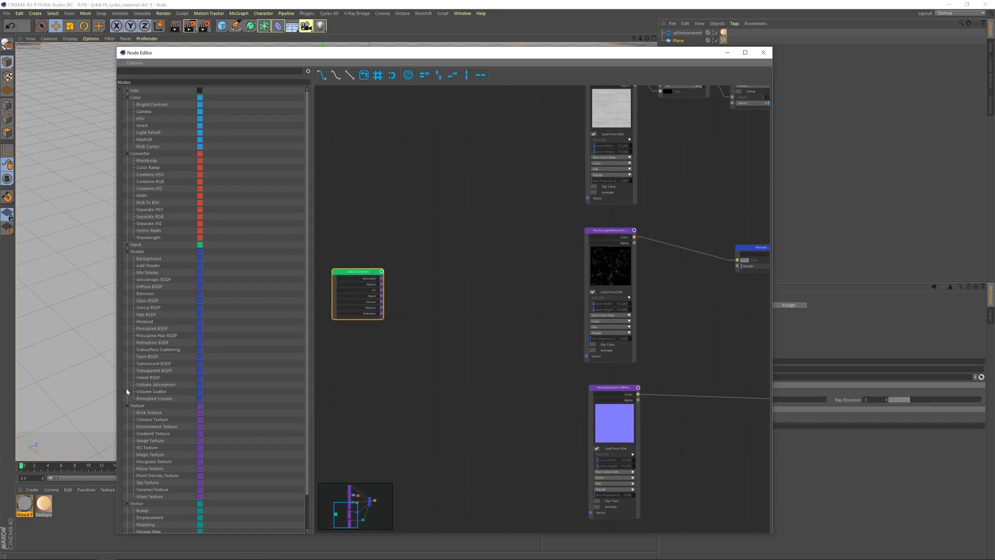
{"action": "scroll", "coordinate": [155, 465], "scroll_direction": "down", "scroll_amount": 2}
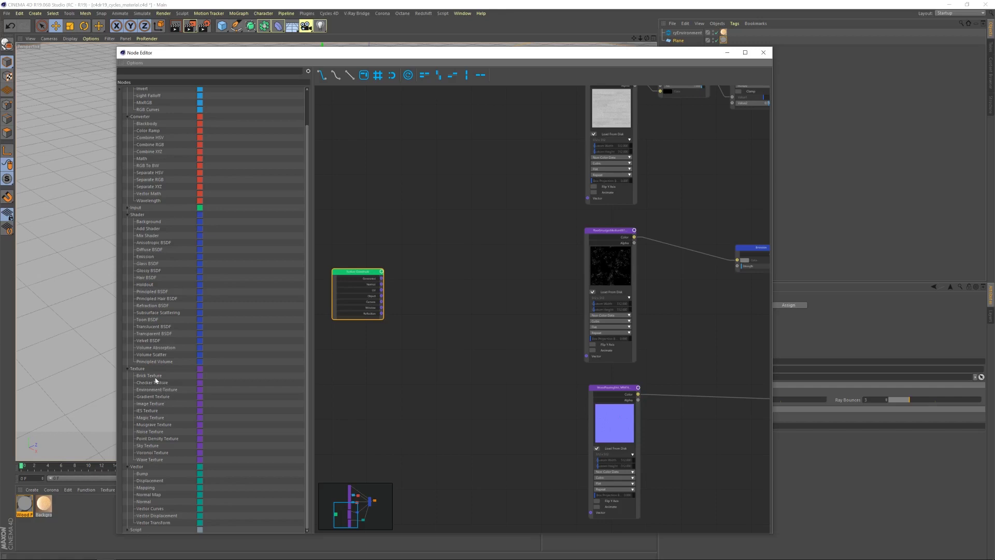
{"action": "left_click_drag", "start_coordinate": [149, 494], "coordinate": [444, 277]}
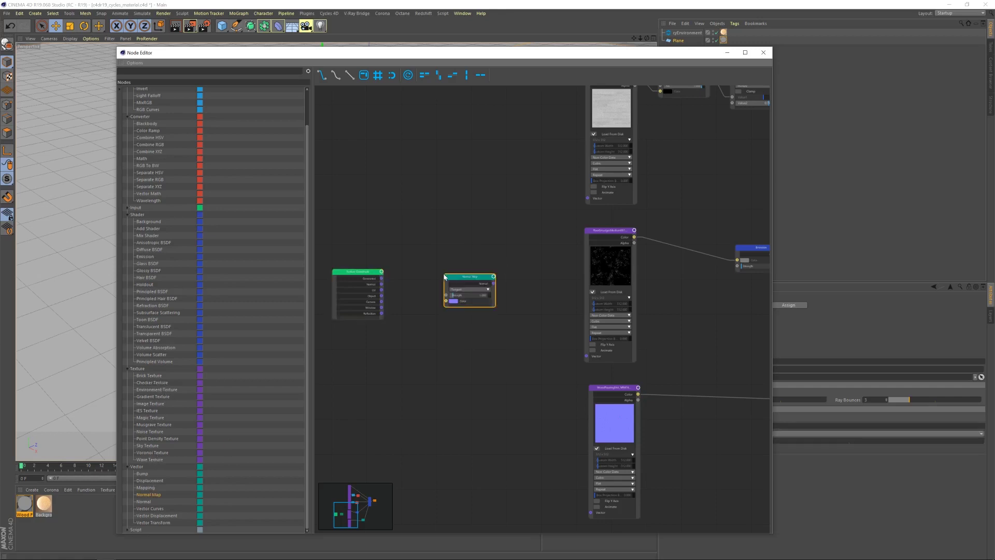
{"action": "key", "text": "Delete"}
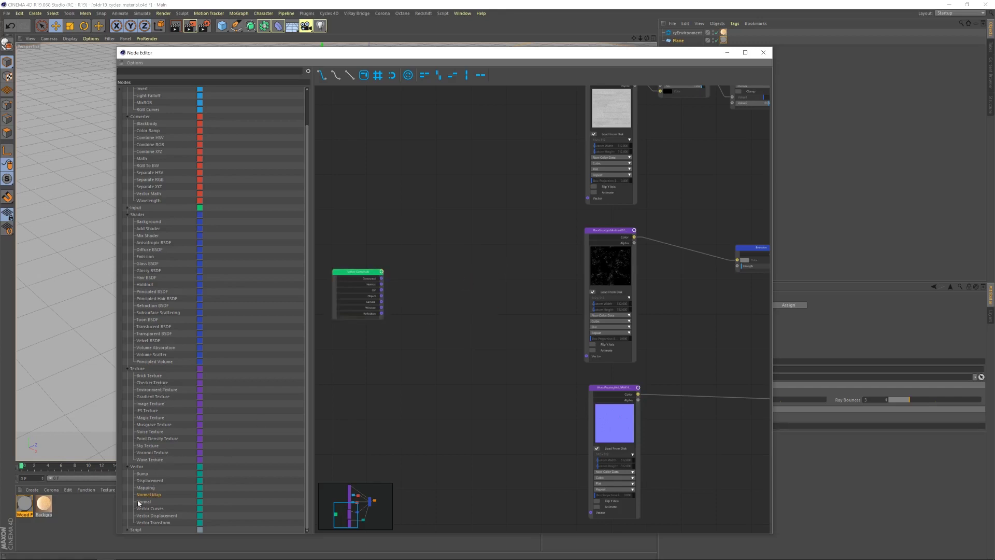
{"action": "left_click_drag", "start_coordinate": [150, 487], "coordinate": [450, 271]}
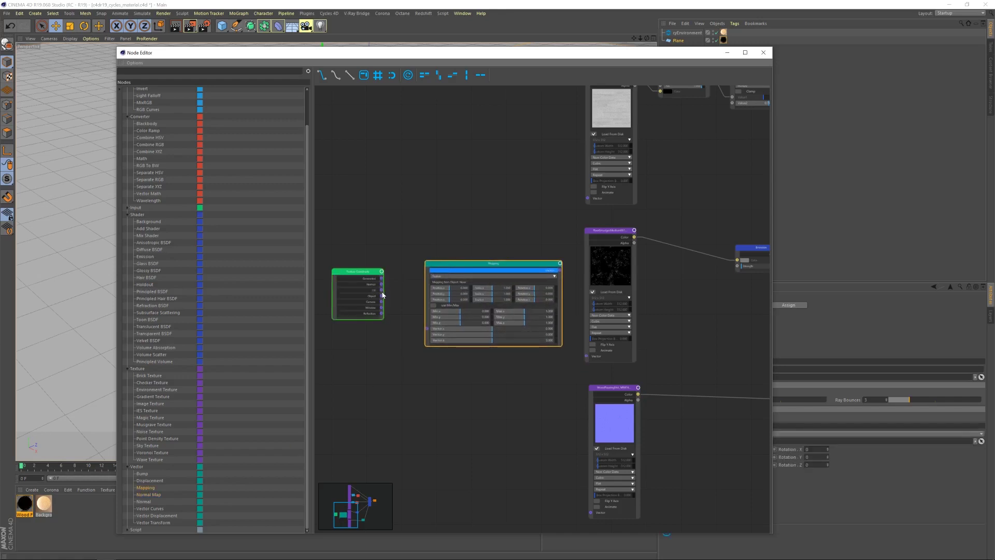
Connect the Texture Coordinate node's UV output to the Mapping node, and the Mapping node's output to the smudge texture's Vector input.
{"action": "left_click_drag", "start_coordinate": [383, 291], "coordinate": [427, 329]}
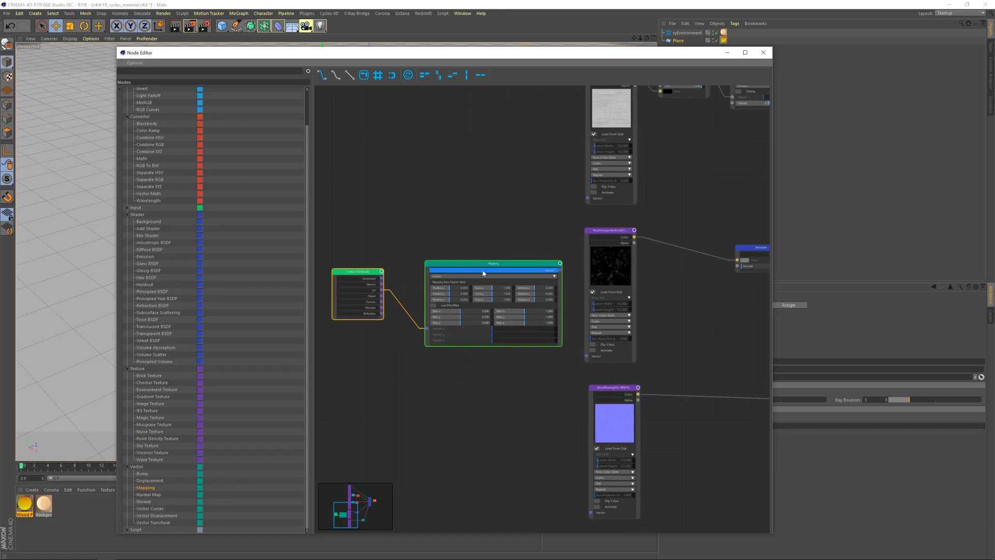
{"action": "left_click_drag", "start_coordinate": [435, 268], "coordinate": [413, 266]}
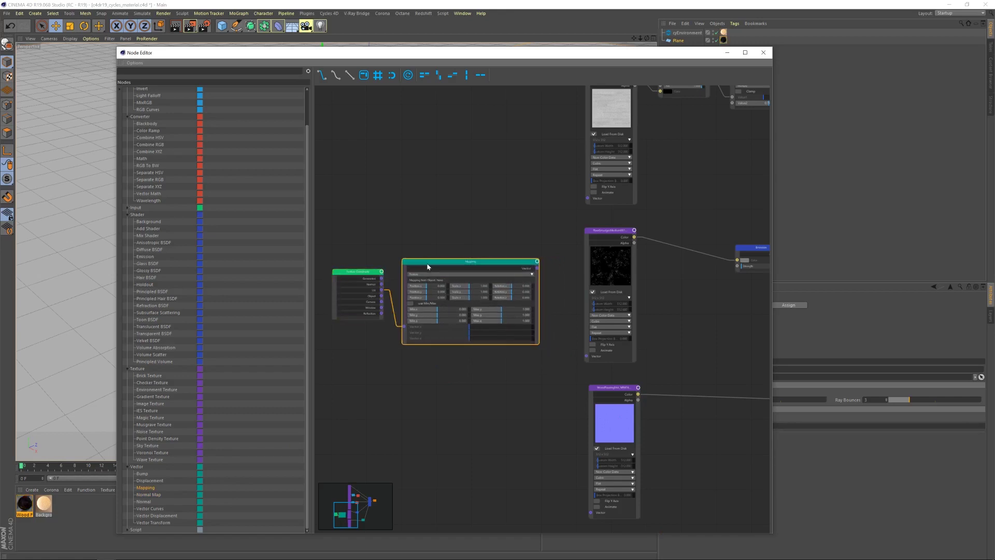
{"action": "left_click_drag", "start_coordinate": [537, 268], "coordinate": [587, 356]}
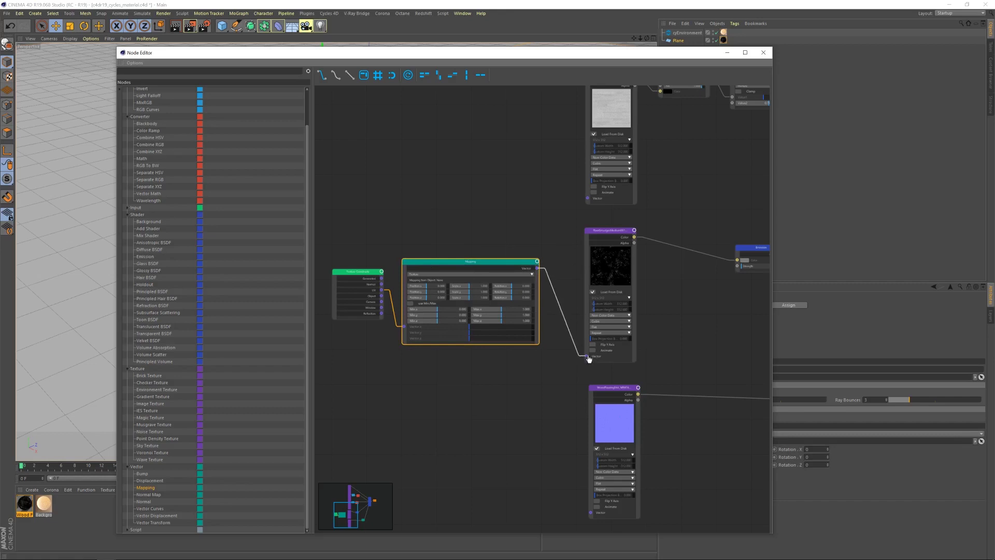
Try adjusting the Mapping node's X scale directly on the node in the graph.
{"action": "scroll", "coordinate": [492, 332], "scroll_direction": "up", "scroll_amount": 3}
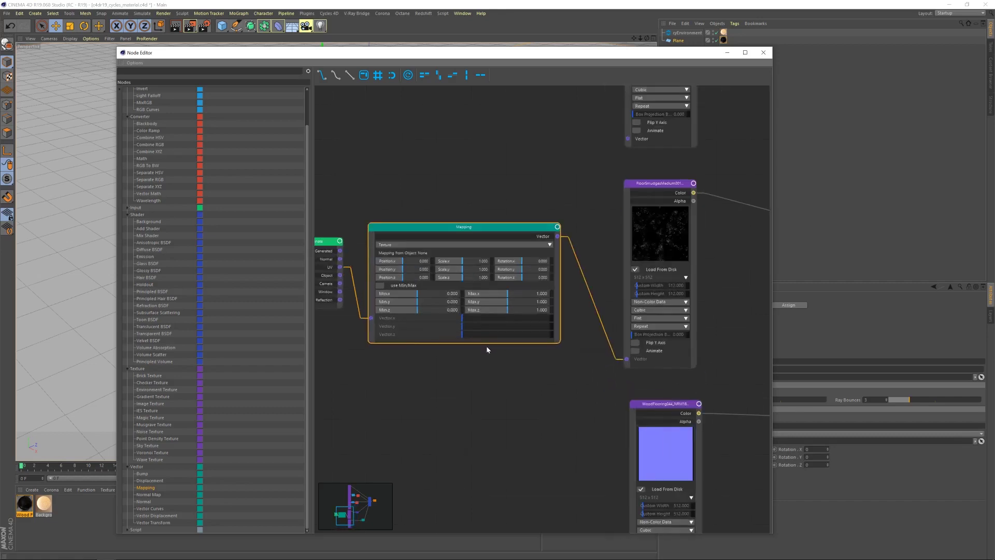
{"action": "scroll", "coordinate": [467, 335], "scroll_direction": "up", "scroll_amount": 1}
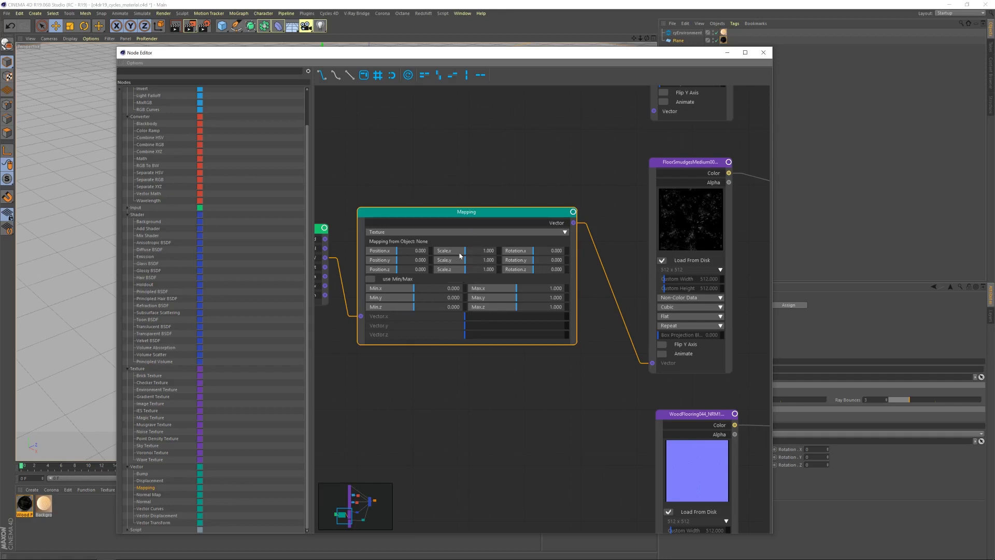
{"action": "left_click_drag", "start_coordinate": [467, 254], "coordinate": [470, 280]}
{"action": "double_click", "coordinate": [483, 213]}
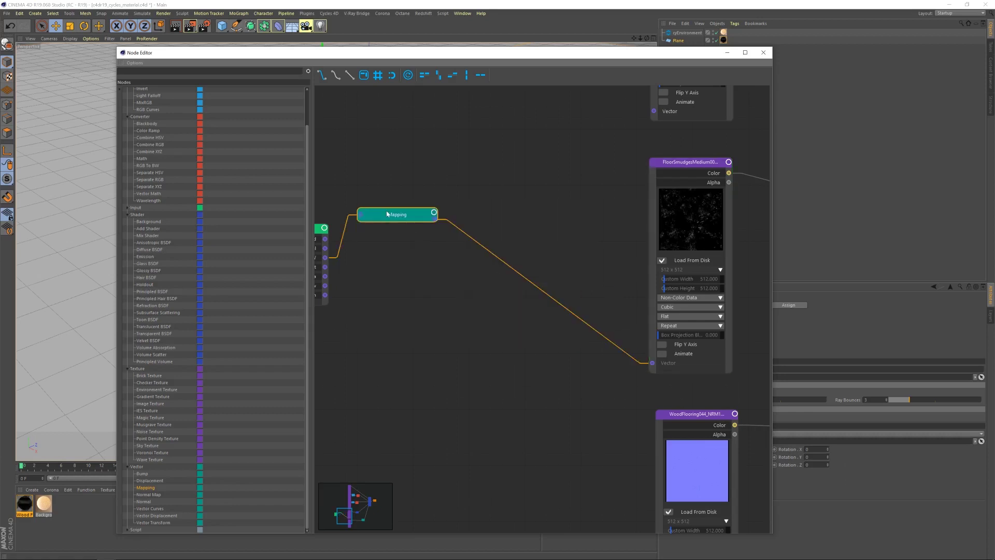
{"action": "double_click", "coordinate": [372, 216]}
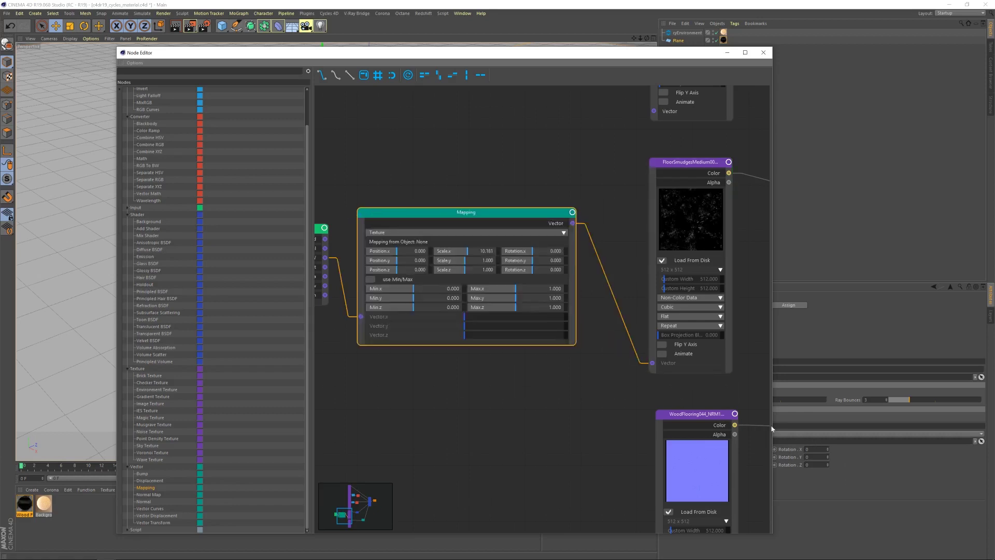
Set the Mapping node's X, Y and Z scale to 2 and check it with a Picture Viewer render.
{"action": "left_click_drag", "start_coordinate": [609, 52], "coordinate": [435, 38]}
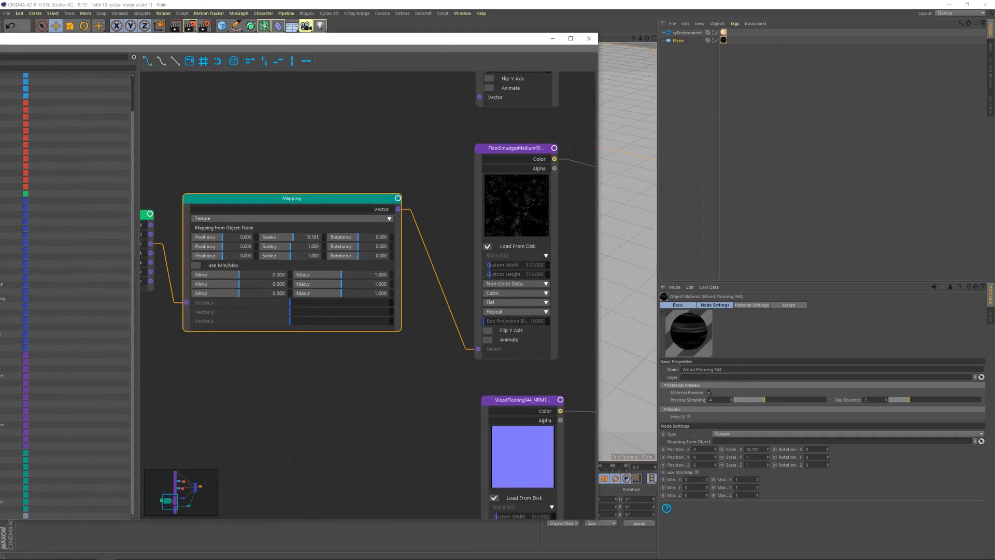
{"action": "left_click", "coordinate": [756, 449]}
{"action": "type", "text": "1"}
{"action": "type", "text": "2"}
{"action": "key", "text": "Return"}
{"action": "left_click", "coordinate": [189, 26]}
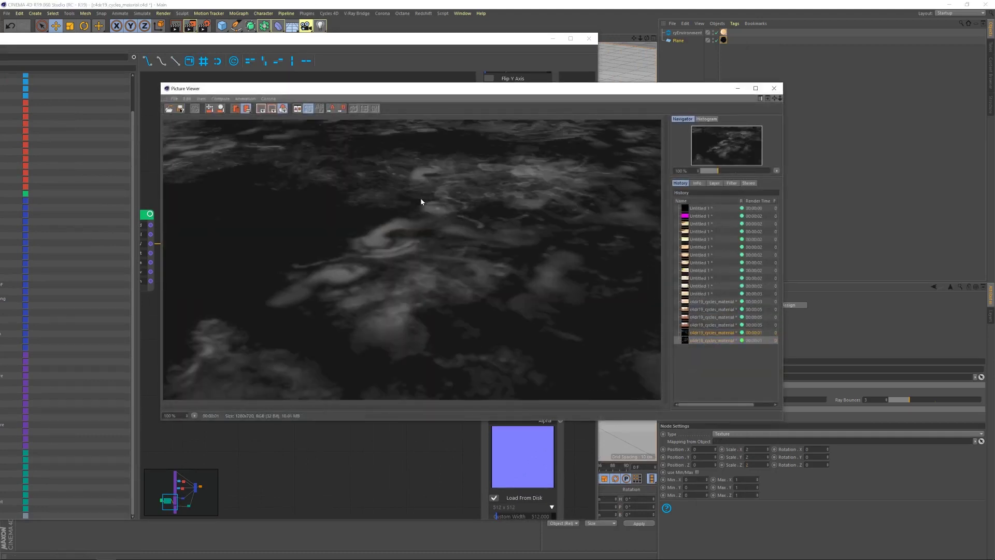
{"action": "left_click", "coordinate": [773, 88]}
Duplicate the Texture Coordinate and Mapping nodes together and place the copies above the originals.
{"action": "scroll", "coordinate": [391, 363], "scroll_direction": "down", "scroll_amount": 5}
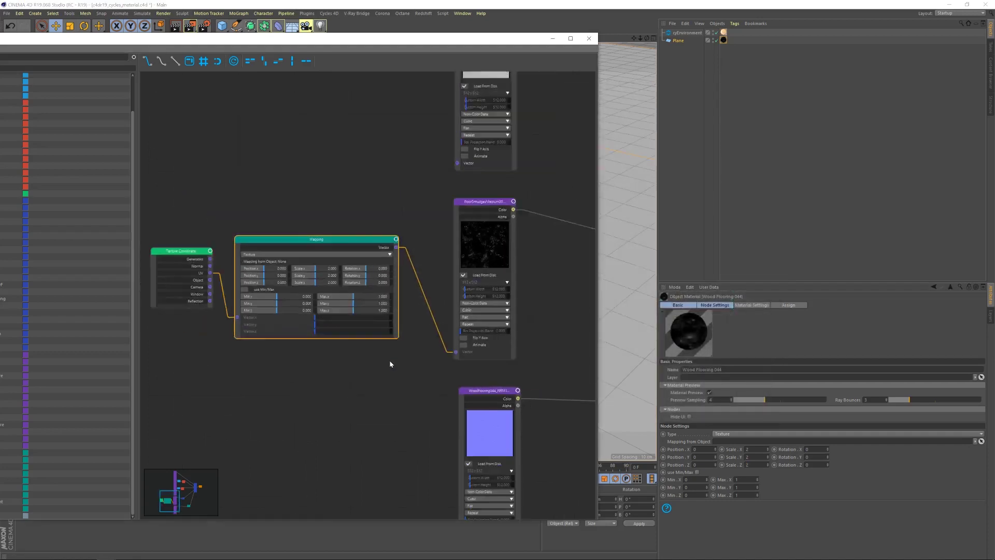
{"action": "scroll", "coordinate": [334, 310], "scroll_direction": "up", "scroll_amount": 5}
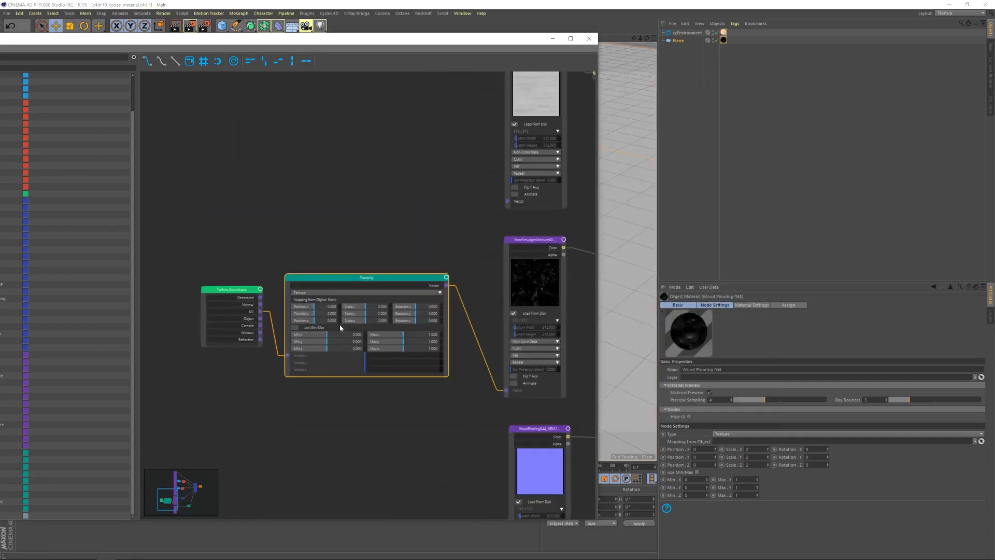
{"action": "scroll", "coordinate": [461, 204], "scroll_direction": "down", "scroll_amount": 7}
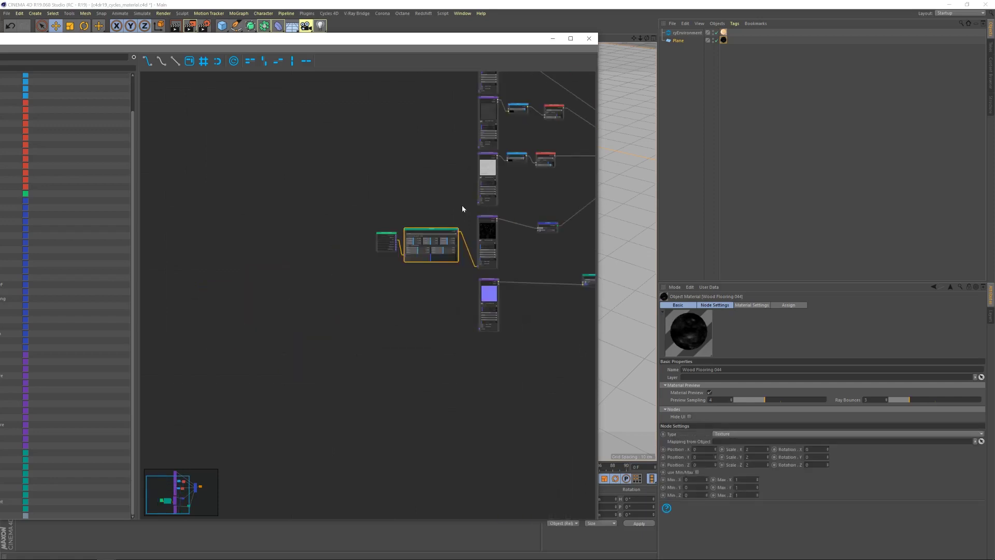
{"action": "left_click", "coordinate": [492, 176]}
{"action": "scroll", "coordinate": [465, 264], "scroll_direction": "up", "scroll_amount": 5}
{"action": "scroll", "coordinate": [456, 333], "scroll_direction": "down", "scroll_amount": 2}
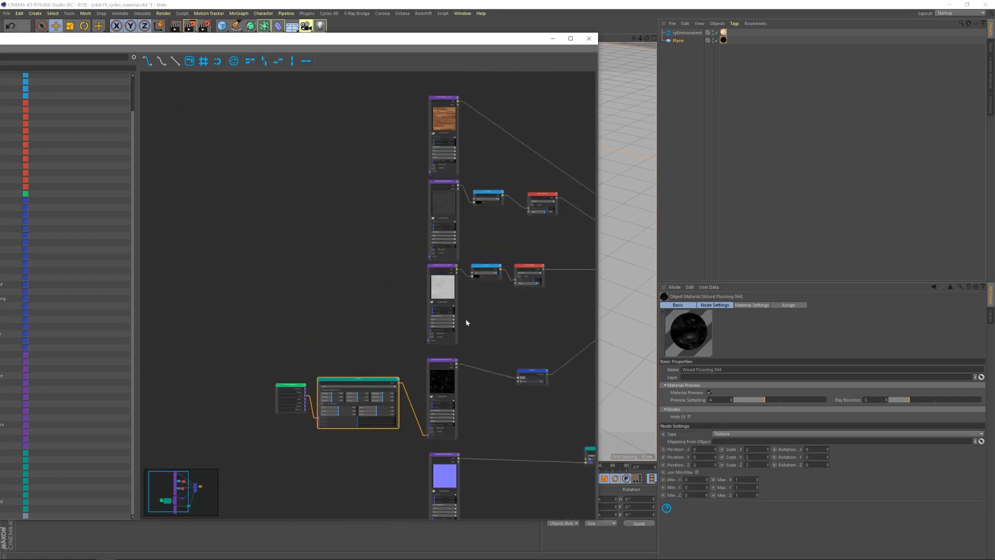
{"action": "left_click", "coordinate": [284, 388]}
{"action": "left_click", "coordinate": [342, 381], "text": "shift"}
{"action": "left_click_drag", "start_coordinate": [298, 384], "coordinate": [292, 261], "text": "ctrl"}
Connect the duplicated Mapping node's output to the Vector inputs of all four wood flooring textures, including the normal texture.
{"action": "left_click_drag", "start_coordinate": [356, 258], "coordinate": [429, 172]}
{"action": "left_click_drag", "start_coordinate": [358, 262], "coordinate": [429, 256]}
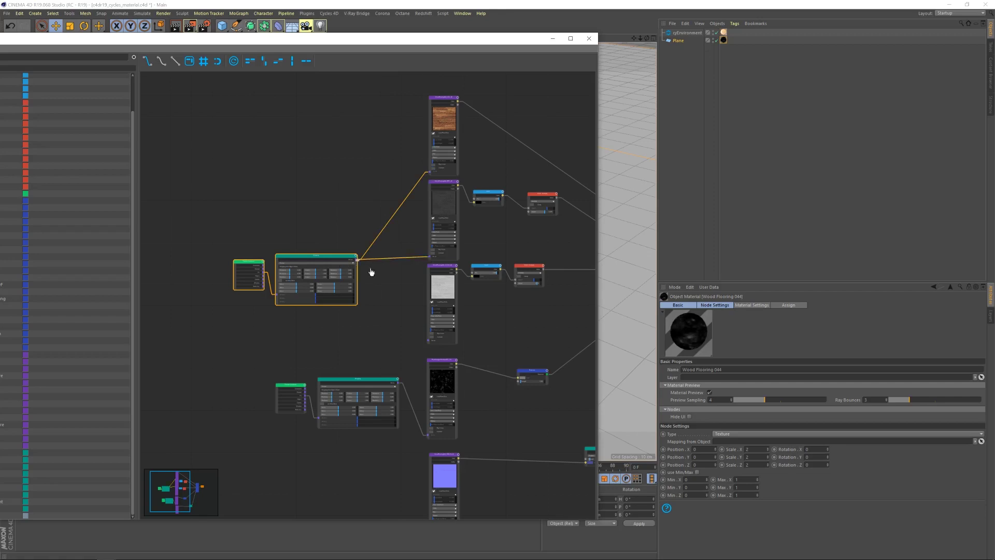
{"action": "left_click_drag", "start_coordinate": [358, 260], "coordinate": [429, 343]}
{"action": "left_click_drag", "start_coordinate": [360, 260], "coordinate": [470, 436]}
{"action": "scroll", "coordinate": [475, 328], "scroll_direction": "down", "scroll_amount": 3}
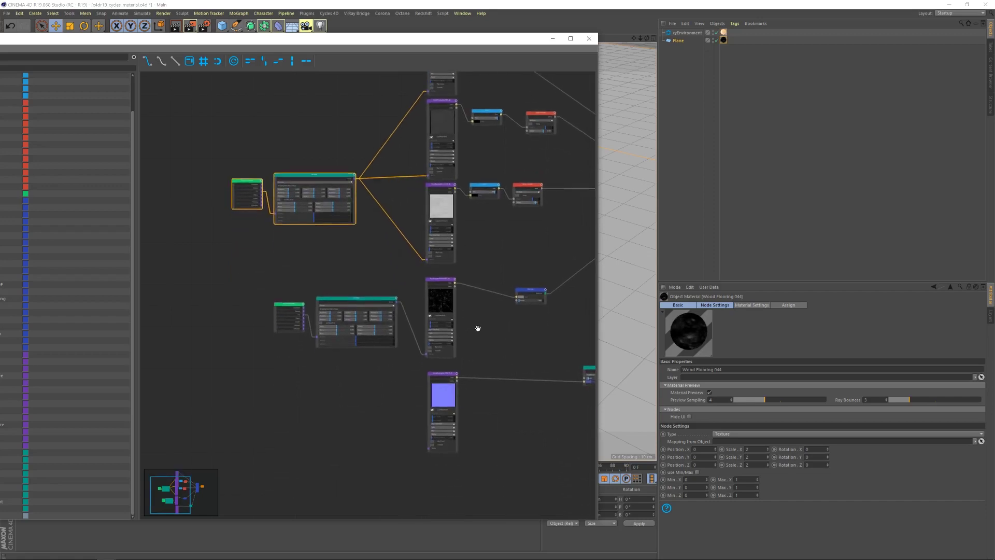
{"action": "left_click_drag", "start_coordinate": [397, 227], "coordinate": [446, 410]}
Set the duplicated Mapping node's X, Y and Z scale to 1.5 and render the scene to the Picture Viewer.
{"action": "scroll", "coordinate": [406, 269], "scroll_direction": "up", "scroll_amount": 3}
{"action": "scroll", "coordinate": [405, 270], "scroll_direction": "up", "scroll_amount": 4}
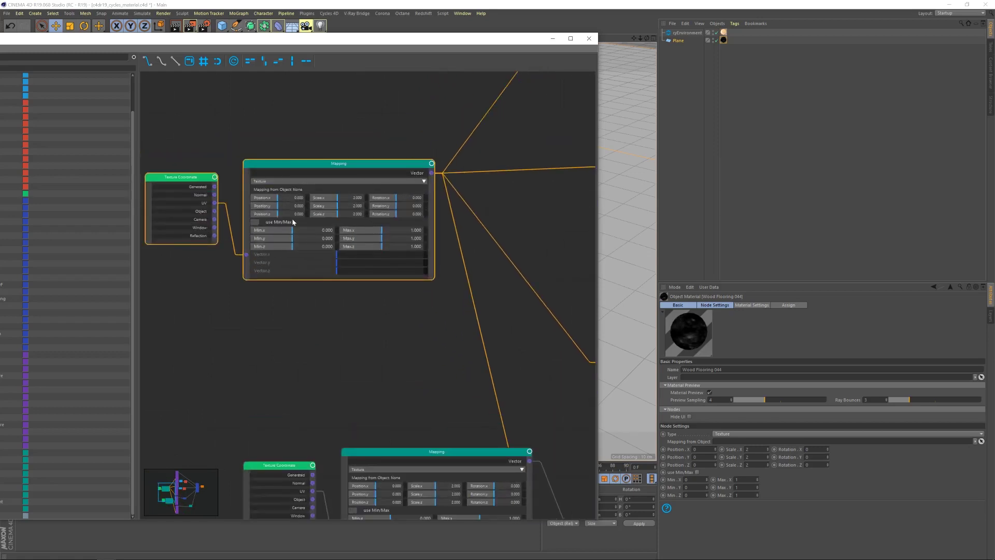
{"action": "double_click", "coordinate": [355, 163]}
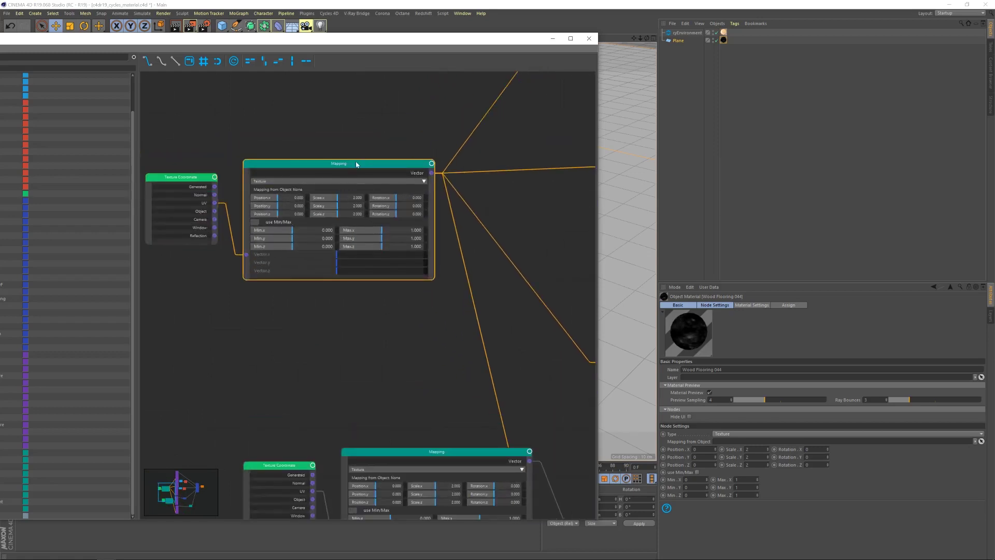
{"action": "double_click", "coordinate": [747, 449]}
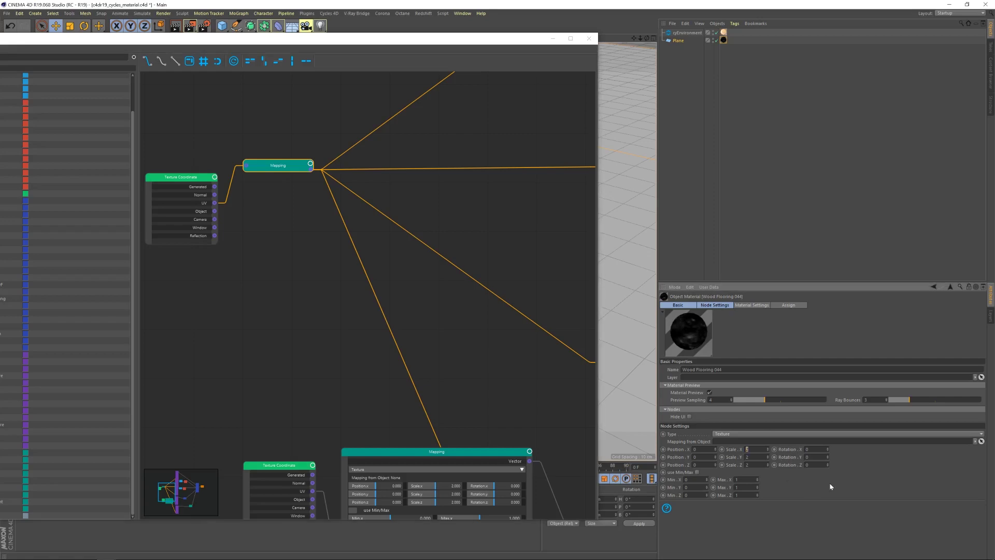
{"action": "type", "text": "1"}
{"action": "key", "text": "shift+Tab"}
{"action": "type", "text": "1.51.5"}
{"action": "left_click", "coordinate": [190, 25]}
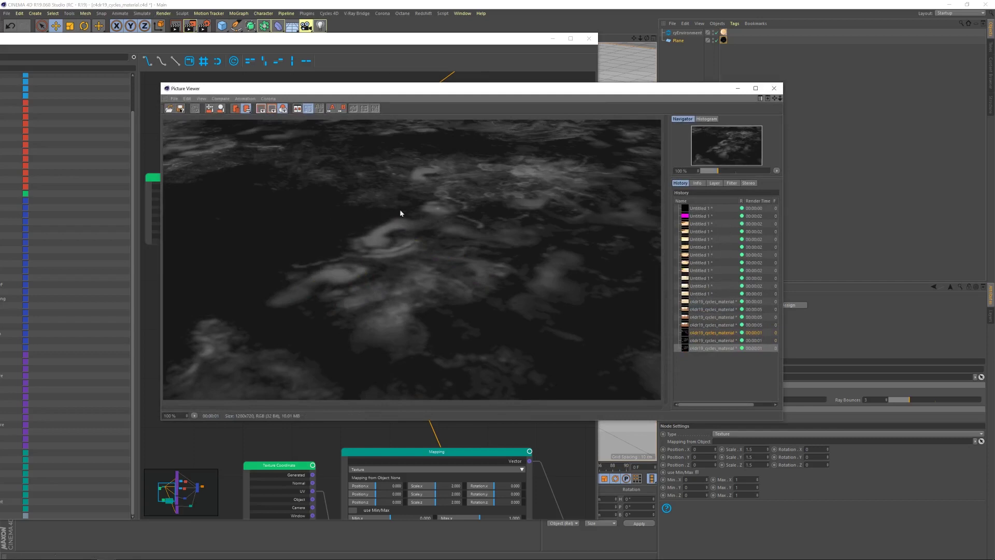
{"action": "left_click", "coordinate": [774, 88]}
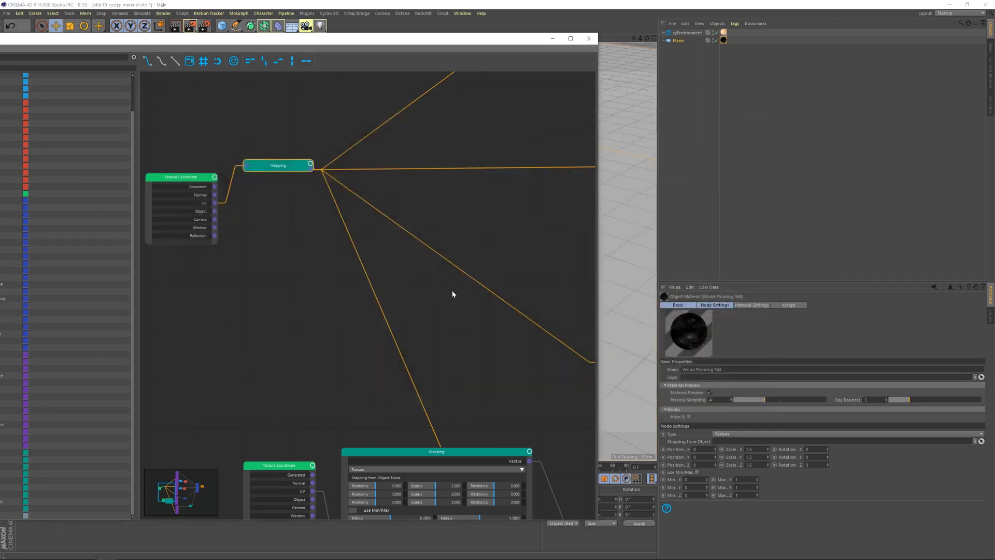
Connect the Principled BSDF to the Output node's Surface input in place of the Emission node.
{"action": "scroll", "coordinate": [494, 258], "scroll_direction": "down", "scroll_amount": 2}
{"action": "scroll", "coordinate": [498, 256], "scroll_direction": "down", "scroll_amount": 3}
{"action": "middle_click_drag", "start_coordinate": [355, 235], "coordinate": [179, 217]}
{"action": "middle_click_drag", "start_coordinate": [493, 238], "coordinate": [286, 223]}
{"action": "scroll", "coordinate": [400, 149], "scroll_direction": "up", "scroll_amount": 4}
{"action": "left_click_drag", "start_coordinate": [399, 149], "coordinate": [447, 181]}
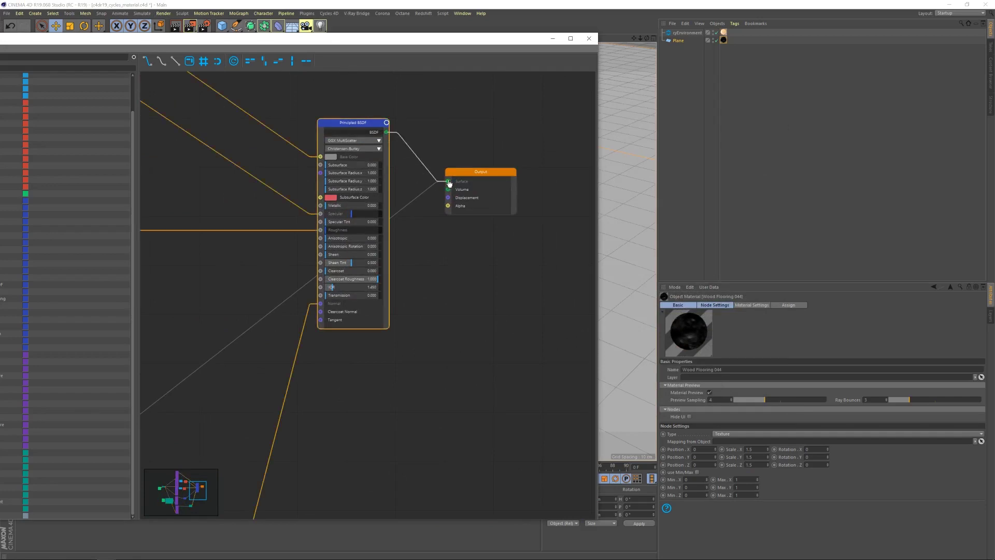
Render the scene to the Picture Viewer and compare it with the earlier wood floor render in the history.
{"action": "left_click", "coordinate": [190, 27]}
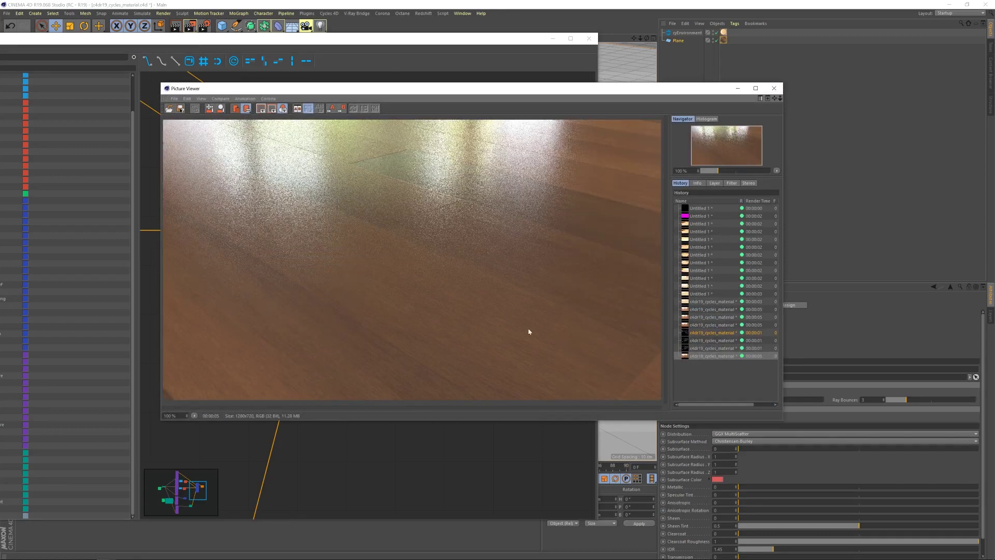
{"action": "left_click", "coordinate": [692, 324]}
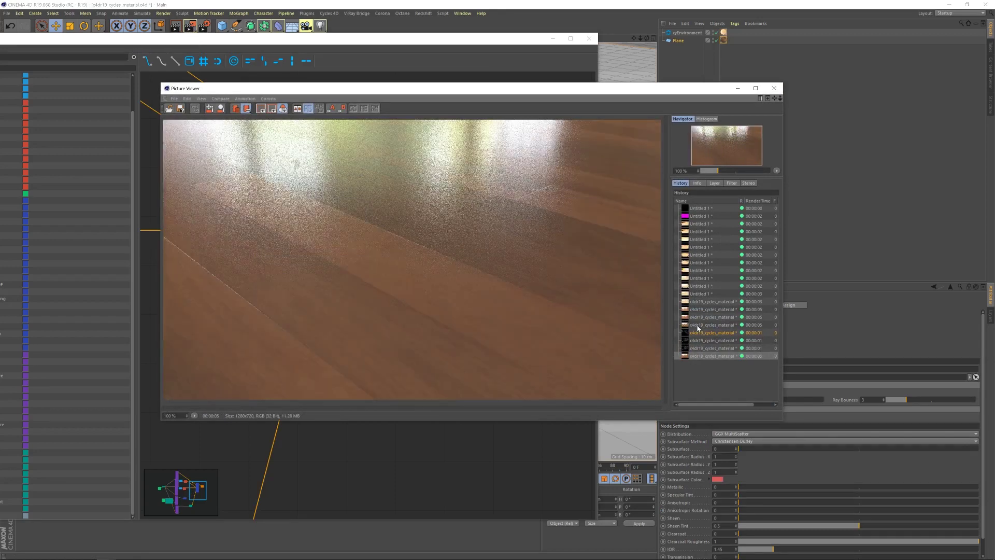
{"action": "left_click", "coordinate": [712, 356]}
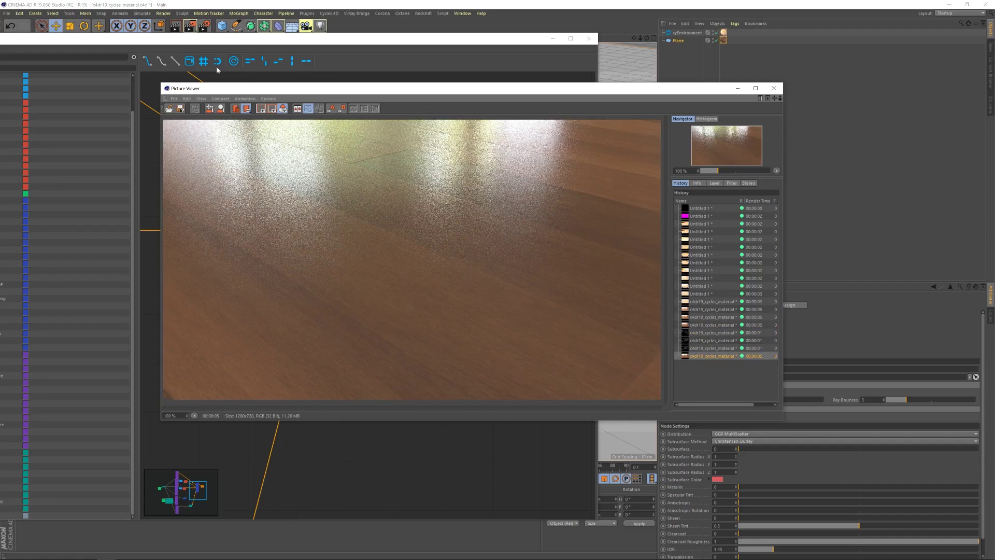
Return to the Node Editor and delete the Emission node attached to the smudge texture.
{"action": "left_click_drag", "start_coordinate": [223, 38], "coordinate": [447, 33]}
{"action": "scroll", "coordinate": [447, 286], "scroll_direction": "up", "scroll_amount": 2}
{"action": "middle_click_drag", "start_coordinate": [464, 341], "coordinate": [646, 298]}
{"action": "middle_click_drag", "start_coordinate": [696, 238], "coordinate": [798, 167]}
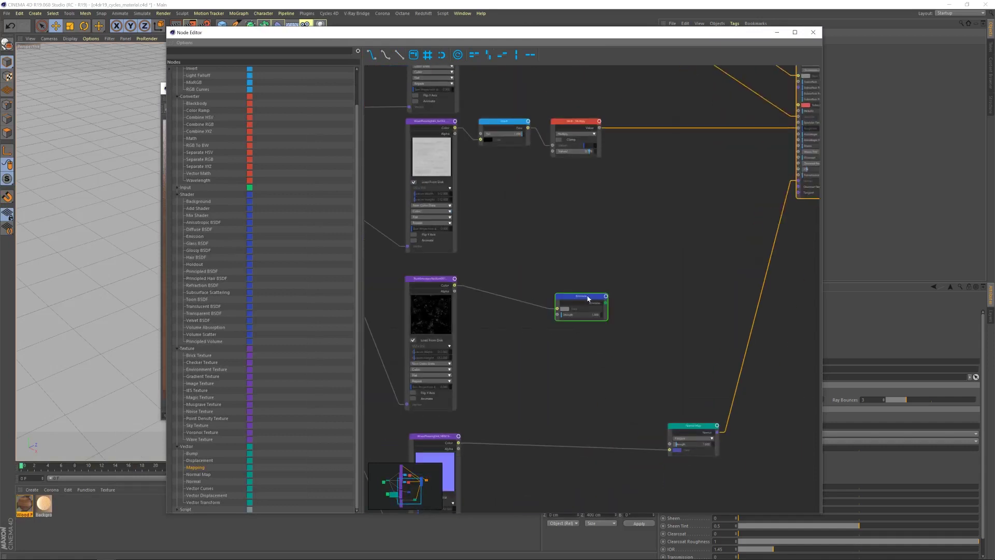
{"action": "left_click", "coordinate": [574, 297]}
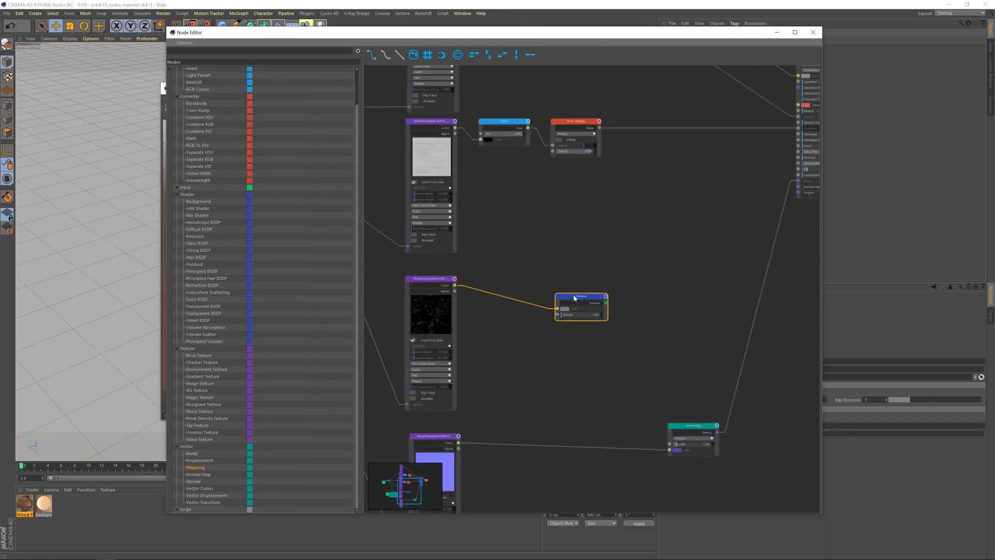
{"action": "key", "text": "Delete"}
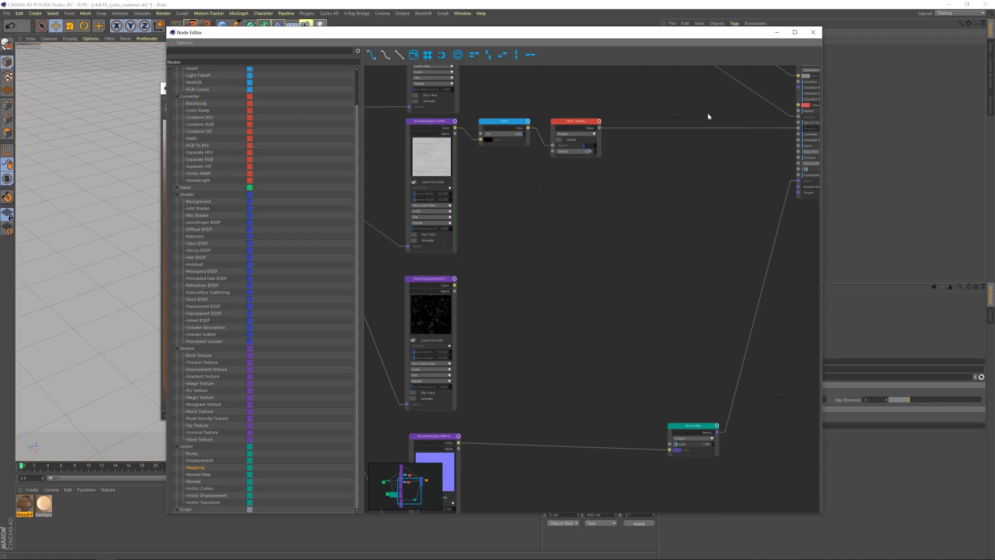
Add a MixRGB node before the Principled BSDF and connect the roughness branch's Math Multiply output to its first color input.
{"action": "middle_click_drag", "start_coordinate": [623, 189], "coordinate": [599, 217]}
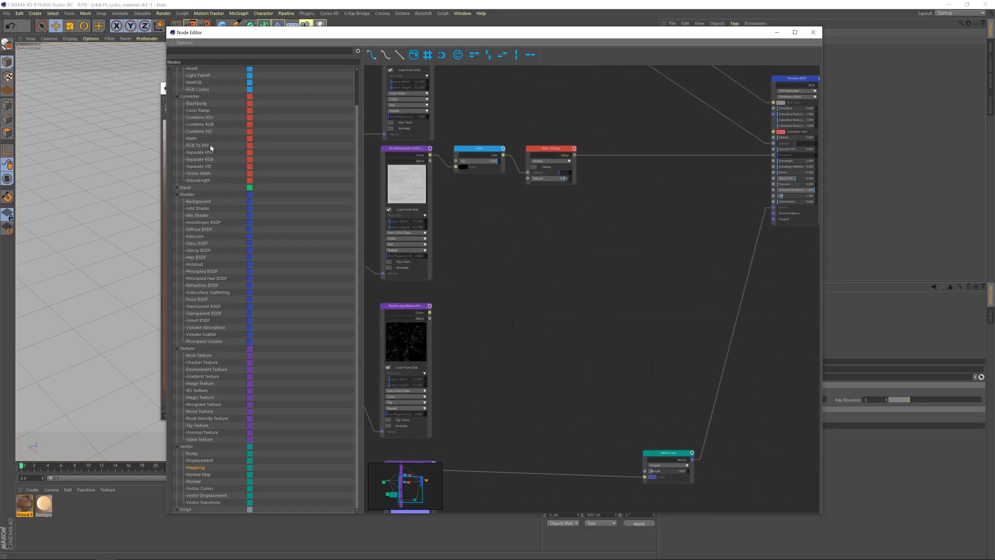
{"action": "scroll", "coordinate": [210, 148], "scroll_direction": "up", "scroll_amount": 3}
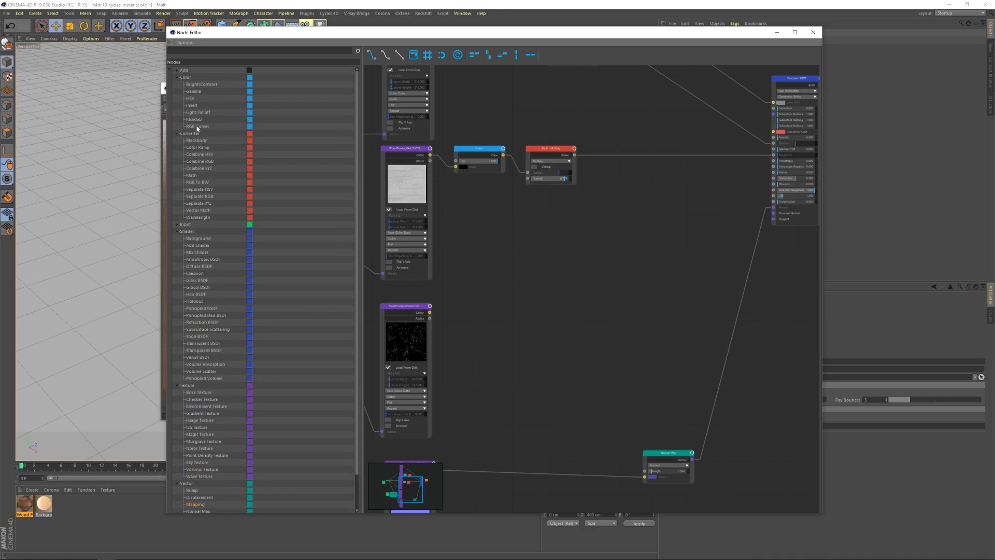
{"action": "left_click_drag", "start_coordinate": [622, 161], "coordinate": [620, 201]}
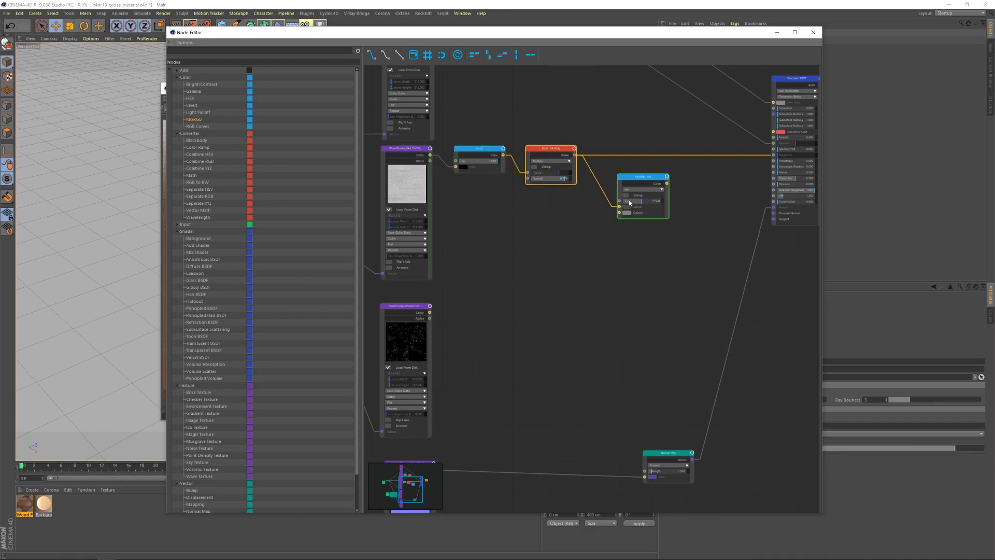
Connect the smudge texture's Color output to the MixRGB node's Color2 input and the MixRGB output to the Principled BSDF's Roughness.
{"action": "left_click_drag", "start_coordinate": [640, 180], "coordinate": [640, 177]}
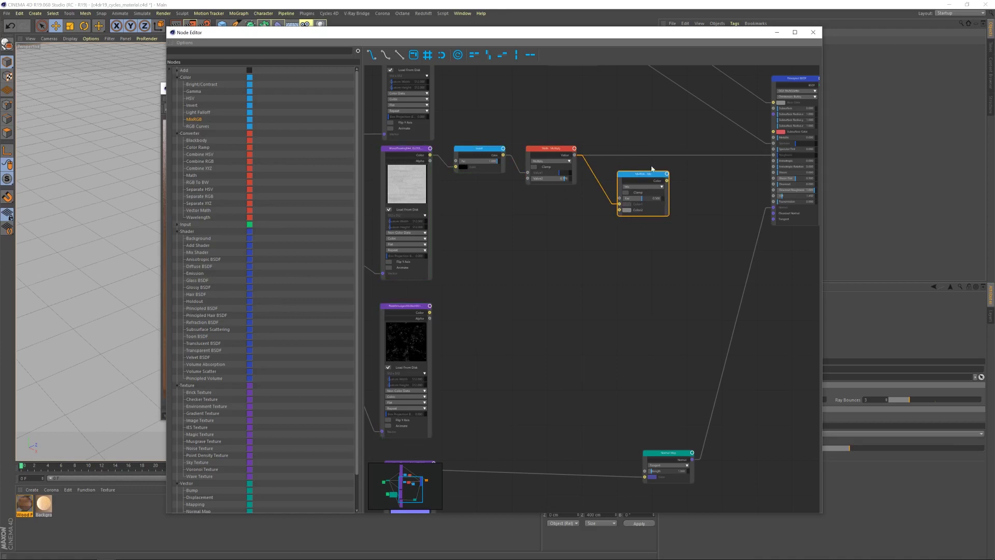
{"action": "left_click_drag", "start_coordinate": [430, 312], "coordinate": [621, 211]}
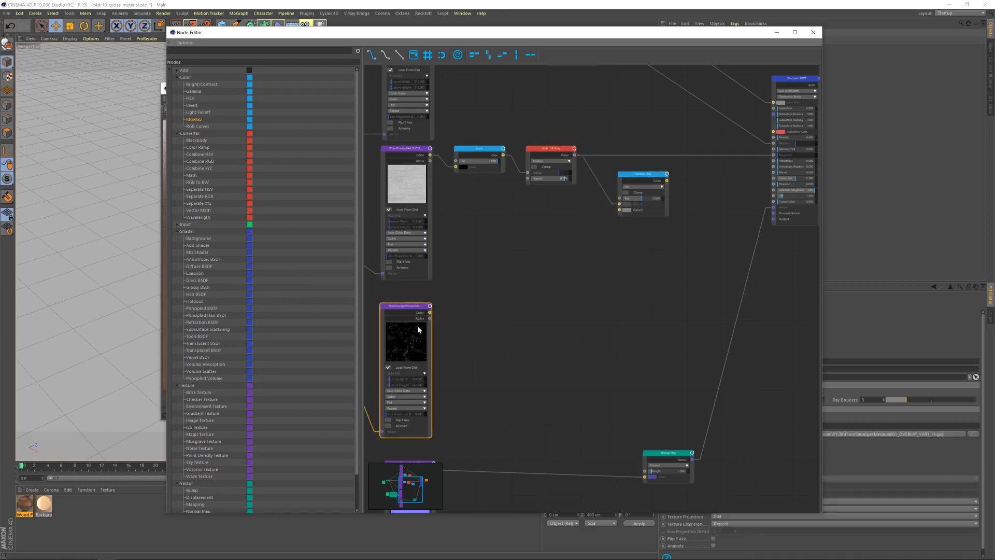
{"action": "left_click_drag", "start_coordinate": [430, 313], "coordinate": [619, 210]}
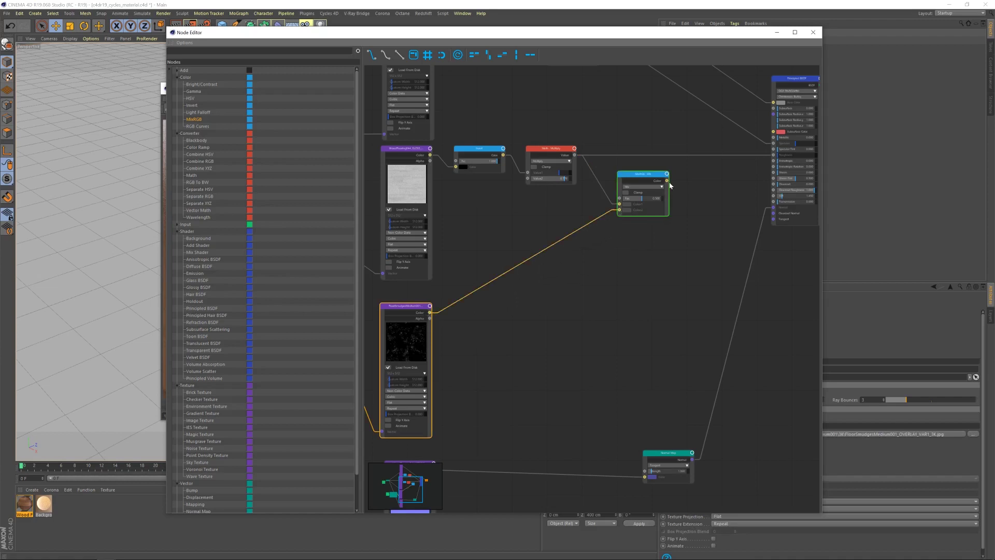
{"action": "left_click_drag", "start_coordinate": [668, 181], "coordinate": [773, 155]}
Set the MixRGB node's blend mode to Screen.
{"action": "middle_click_drag", "start_coordinate": [705, 239], "coordinate": [668, 280]}
{"action": "scroll", "coordinate": [660, 284], "scroll_direction": "up", "scroll_amount": 5}
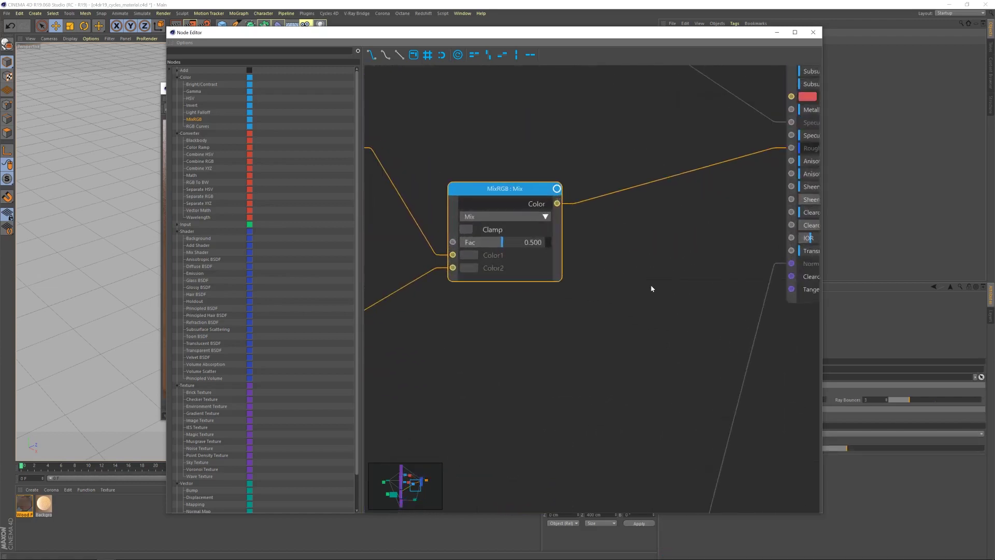
{"action": "left_click", "coordinate": [497, 217]}
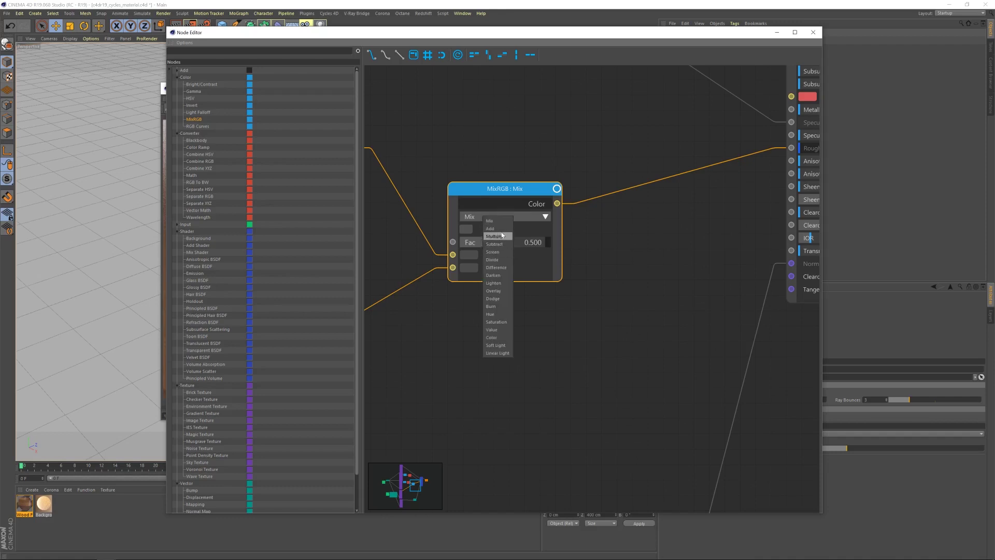
{"action": "left_click", "coordinate": [494, 252]}
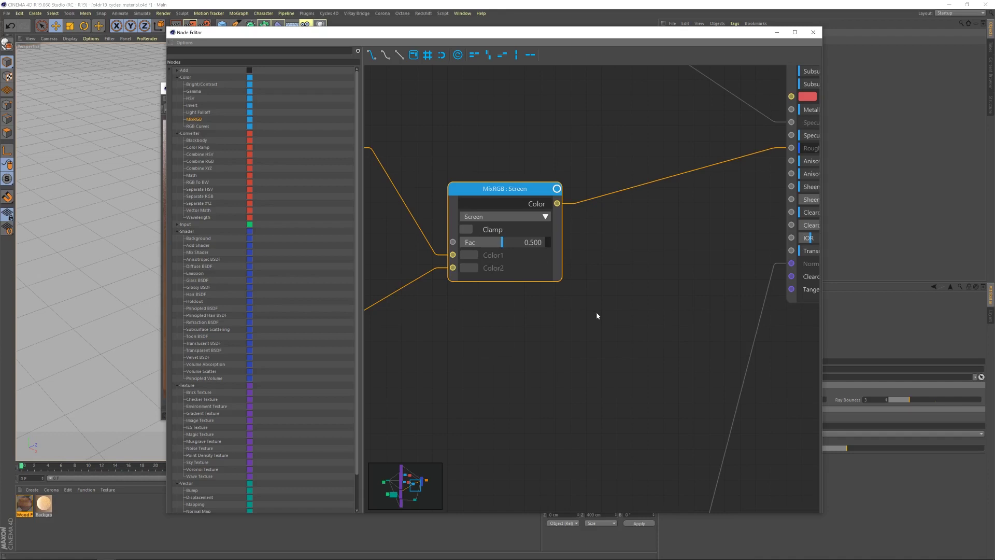
Render the scene to the Picture Viewer to check the smudges, and lower the Screen MixRGB node's Fac to about 0.3.
{"action": "scroll", "coordinate": [582, 317], "scroll_direction": "down", "scroll_amount": 3}
{"action": "middle_click_drag", "start_coordinate": [506, 358], "coordinate": [749, 244]}
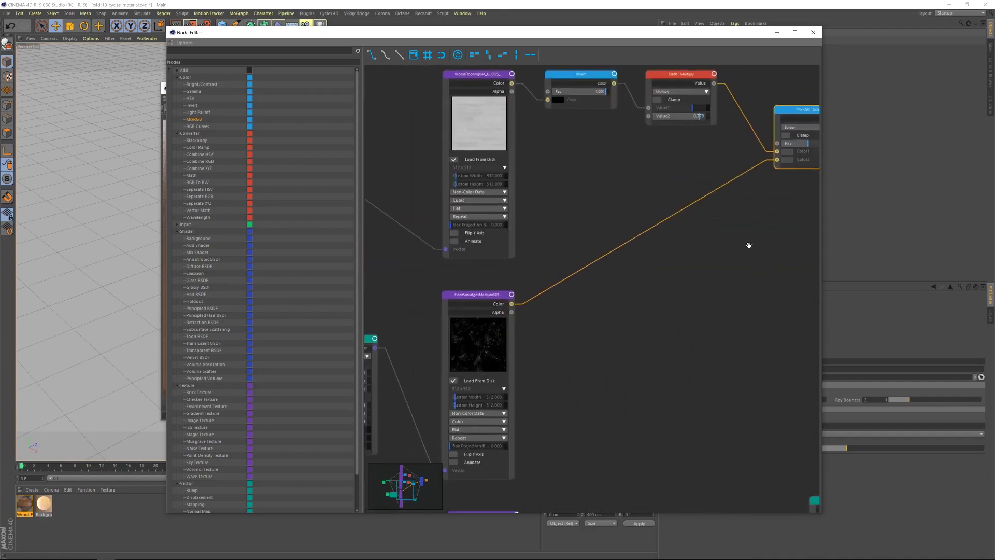
{"action": "middle_click_drag", "start_coordinate": [657, 171], "coordinate": [539, 327]}
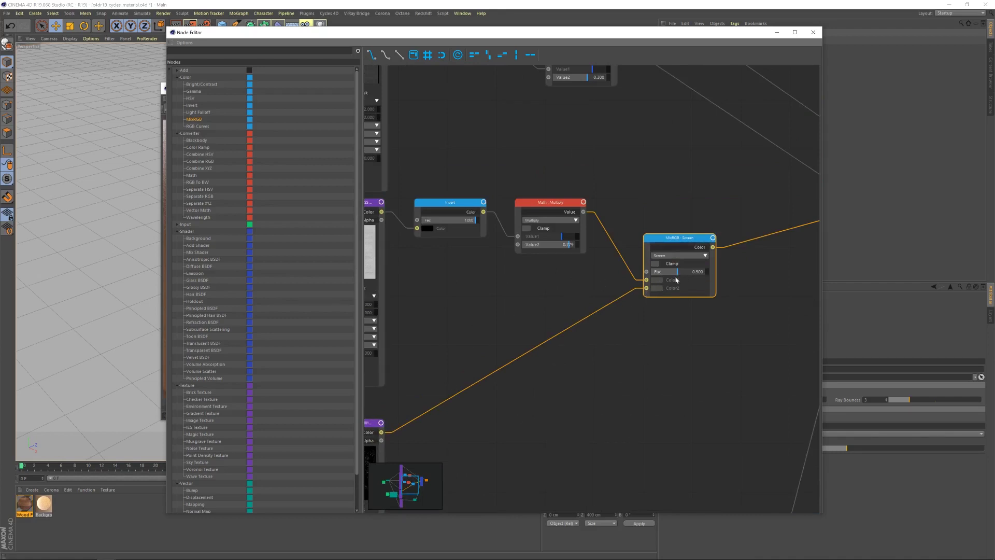
{"action": "middle_click_drag", "start_coordinate": [752, 291], "coordinate": [523, 374]}
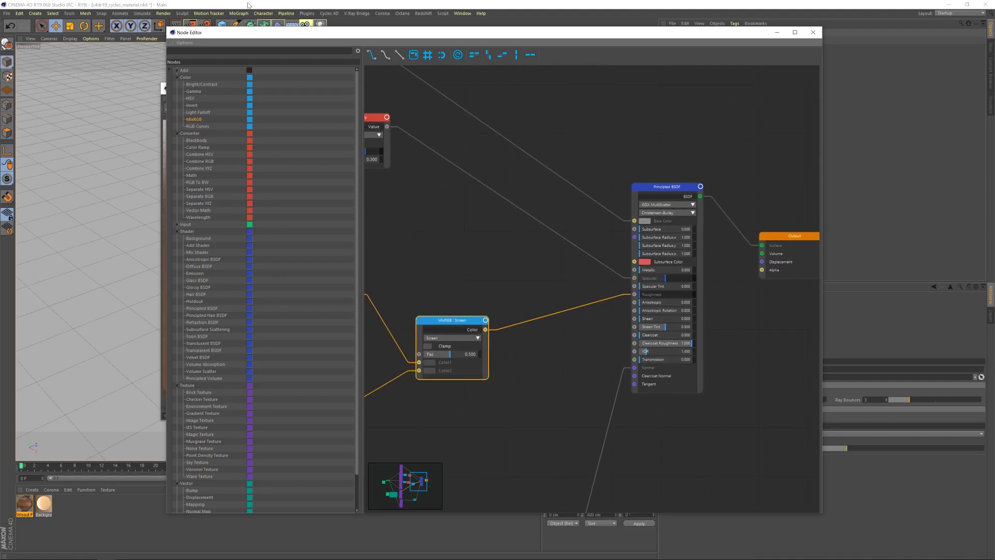
{"action": "left_click", "coordinate": [190, 23]}
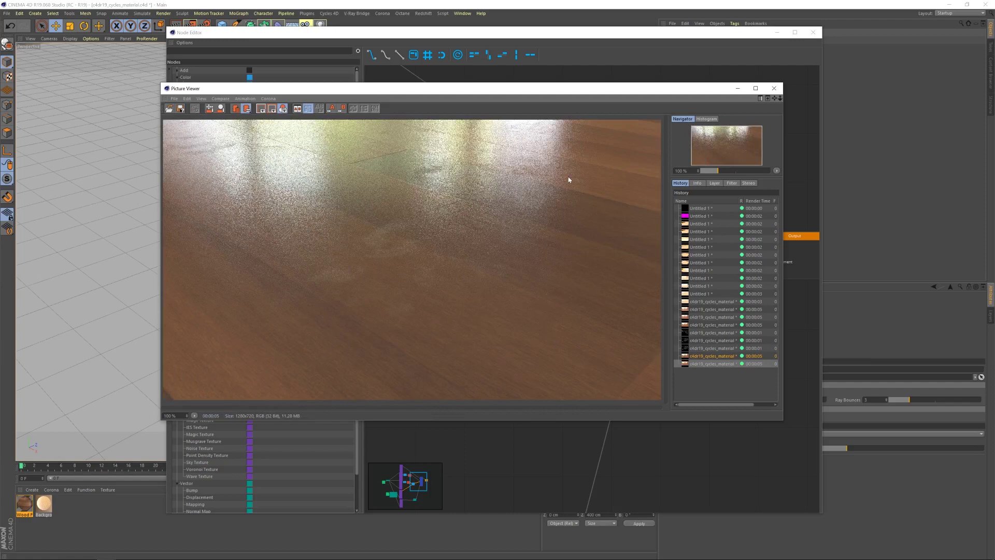
{"action": "left_click", "coordinate": [773, 88]}
{"action": "left_click_drag", "start_coordinate": [453, 352], "coordinate": [440, 354]}
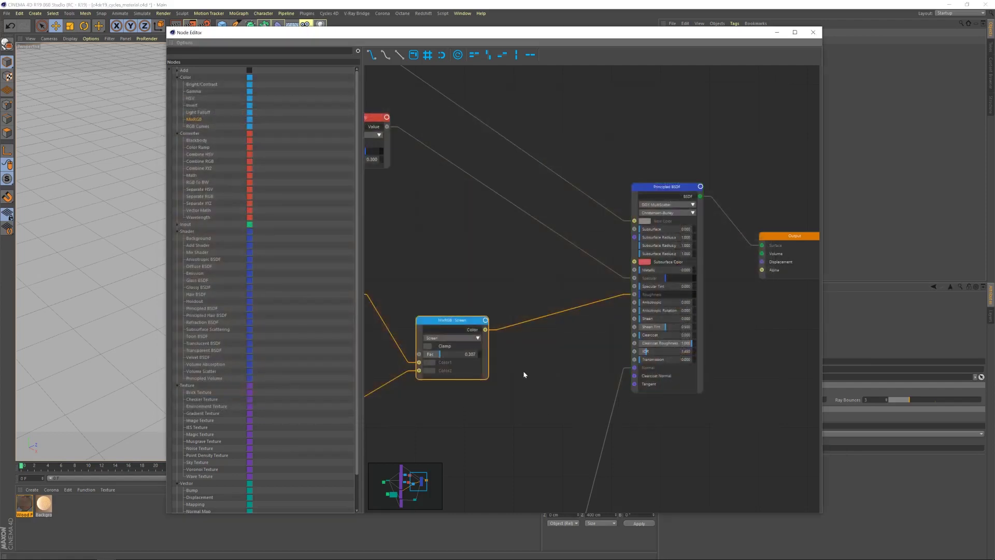
Move the Normal Map node close to the wood normal texture and add a new Image Texture node below that texture.
{"action": "scroll", "coordinate": [523, 374], "scroll_direction": "down", "scroll_amount": 2}
{"action": "middle_click_drag", "start_coordinate": [522, 391], "coordinate": [617, 319]}
{"action": "scroll", "coordinate": [511, 349], "scroll_direction": "down", "scroll_amount": 4}
{"action": "scroll", "coordinate": [573, 273], "scroll_direction": "up", "scroll_amount": 6}
{"action": "middle_click_drag", "start_coordinate": [518, 329], "coordinate": [607, 282]}
{"action": "scroll", "coordinate": [534, 280], "scroll_direction": "down", "scroll_amount": 3}
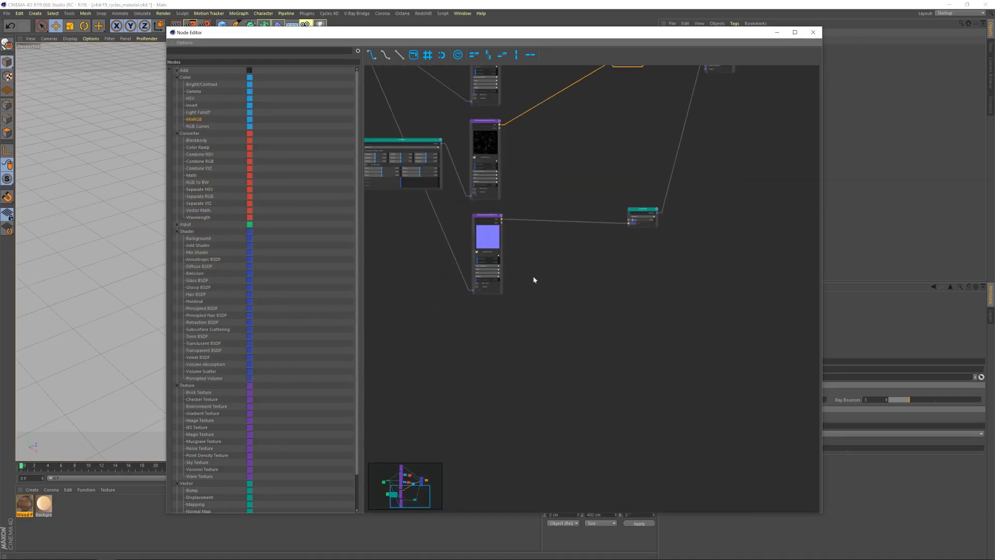
{"action": "scroll", "coordinate": [606, 296], "scroll_direction": "down", "scroll_amount": 2}
{"action": "scroll", "coordinate": [606, 296], "scroll_direction": "up", "scroll_amount": 3}
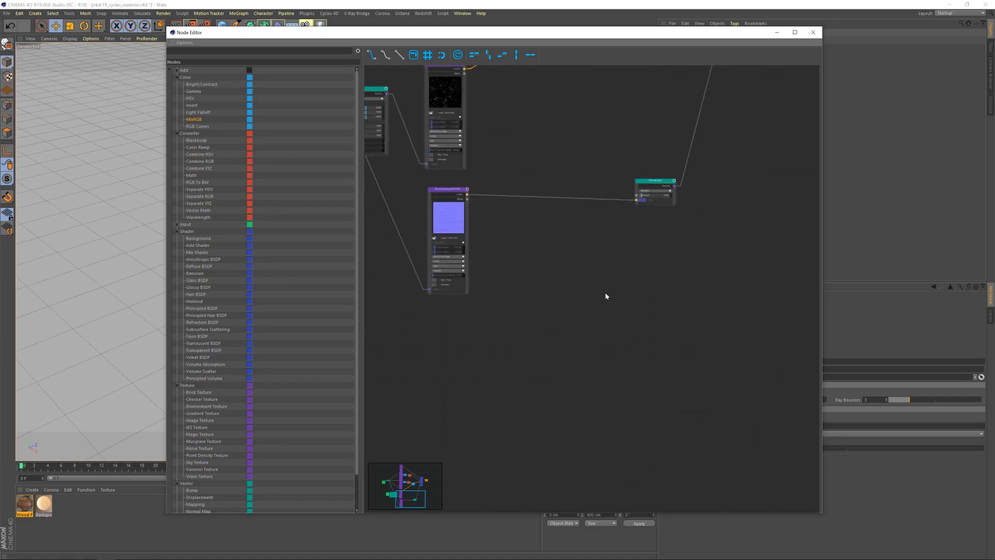
{"action": "left_click_drag", "start_coordinate": [656, 181], "coordinate": [523, 197]}
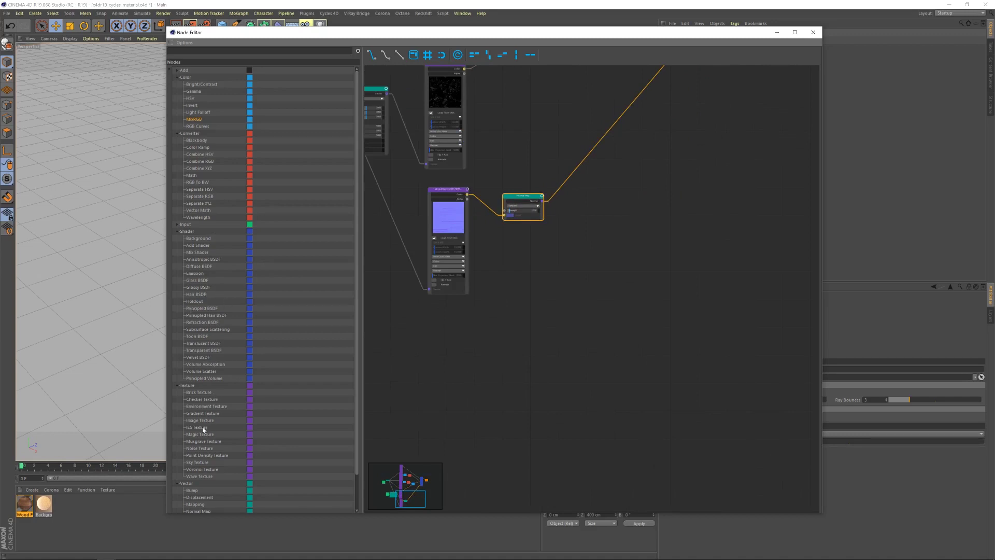
{"action": "left_click_drag", "start_coordinate": [202, 422], "coordinate": [447, 323]}
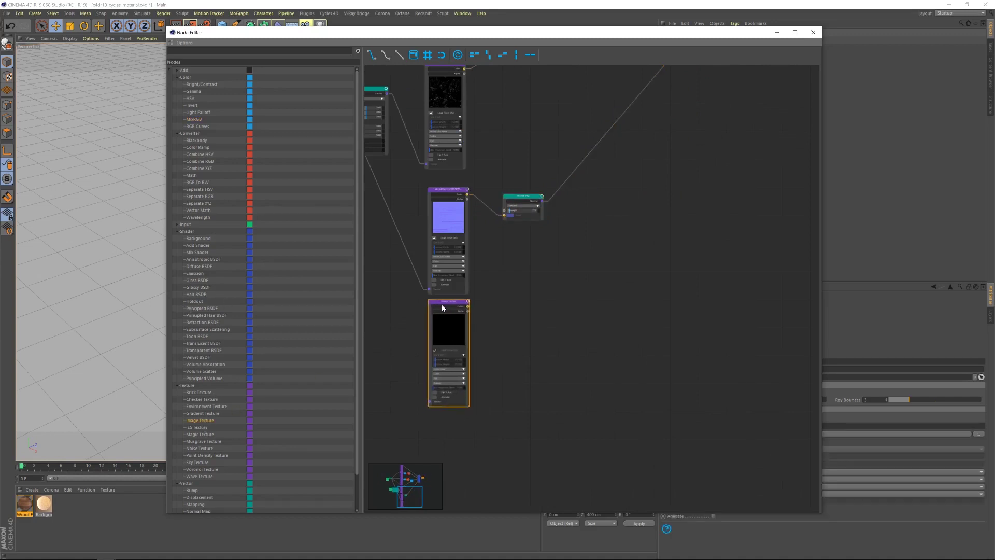
Load GunScratches003_OVERLAY_VAR2_4K.jpg from the GunScratches003 4K folder into the new Image Texture node, without copying it to the project location.
{"action": "left_click", "coordinate": [978, 433]}
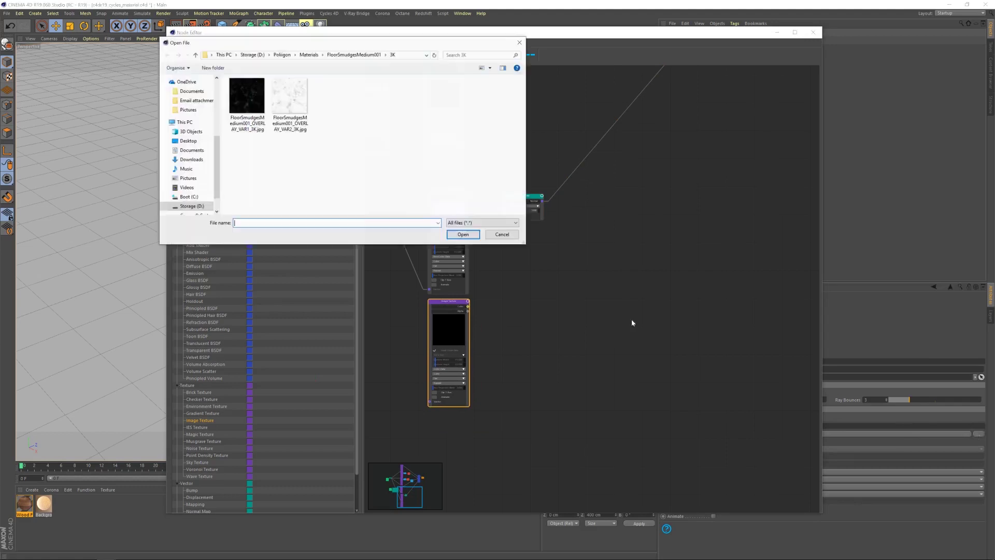
{"action": "left_click", "coordinate": [308, 55]}
{"action": "scroll", "coordinate": [312, 145], "scroll_direction": "down", "scroll_amount": 5}
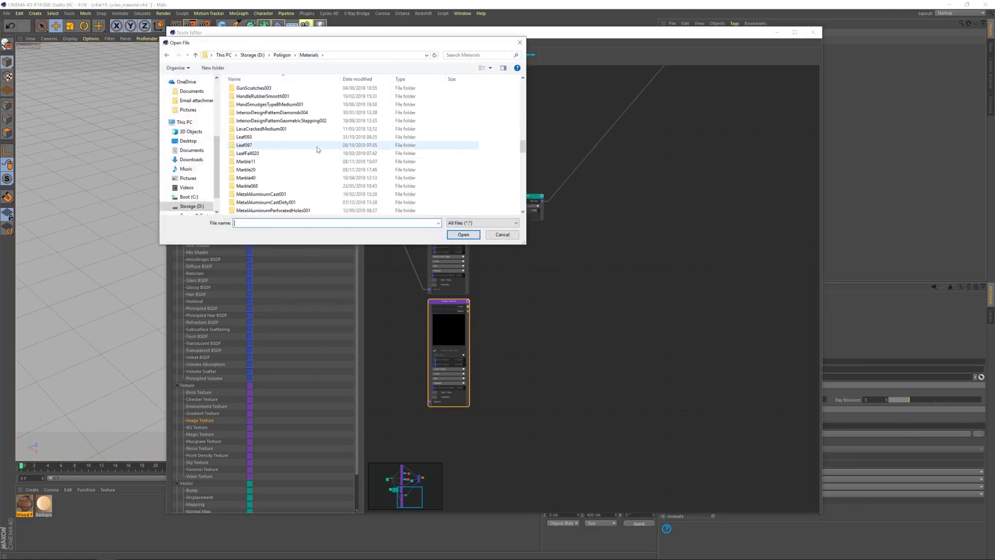
{"action": "scroll", "coordinate": [313, 151], "scroll_direction": "up", "scroll_amount": 10}
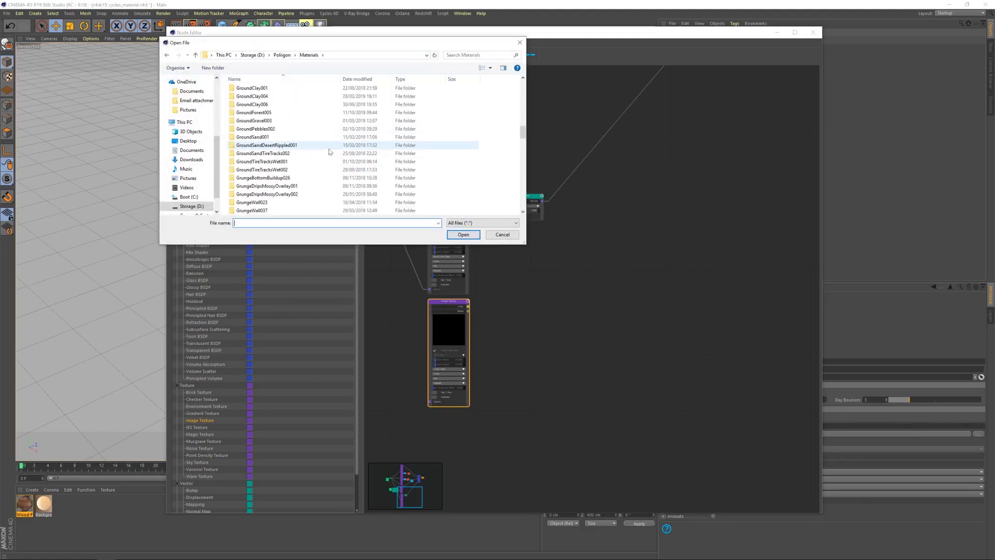
{"action": "double_click", "coordinate": [256, 161]}
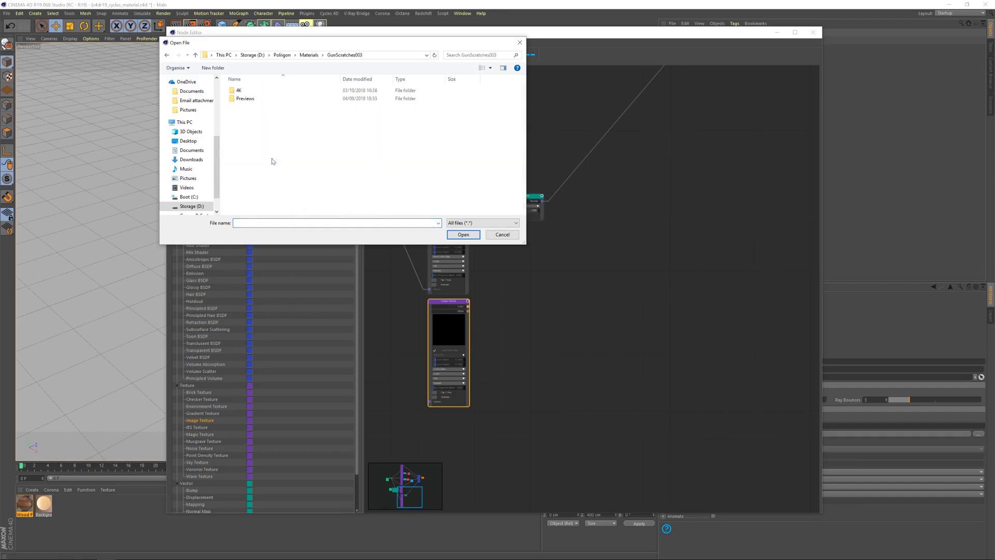
{"action": "double_click", "coordinate": [239, 91]}
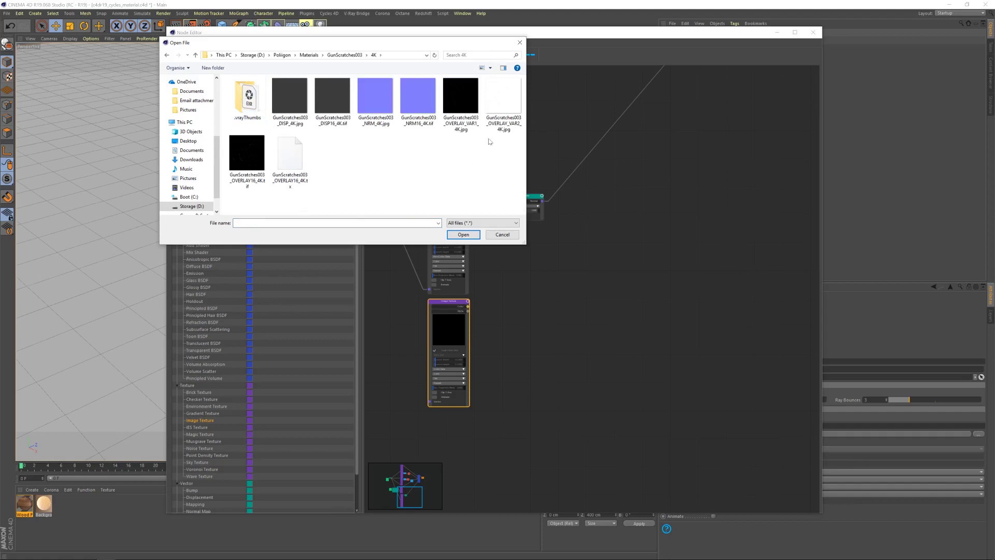
{"action": "left_click", "coordinate": [504, 108]}
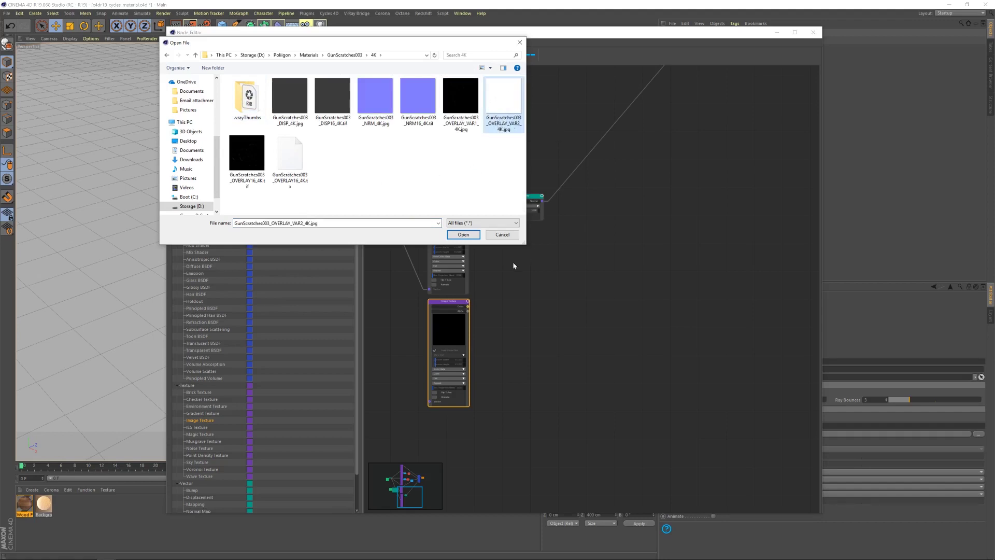
{"action": "left_click", "coordinate": [463, 234]}
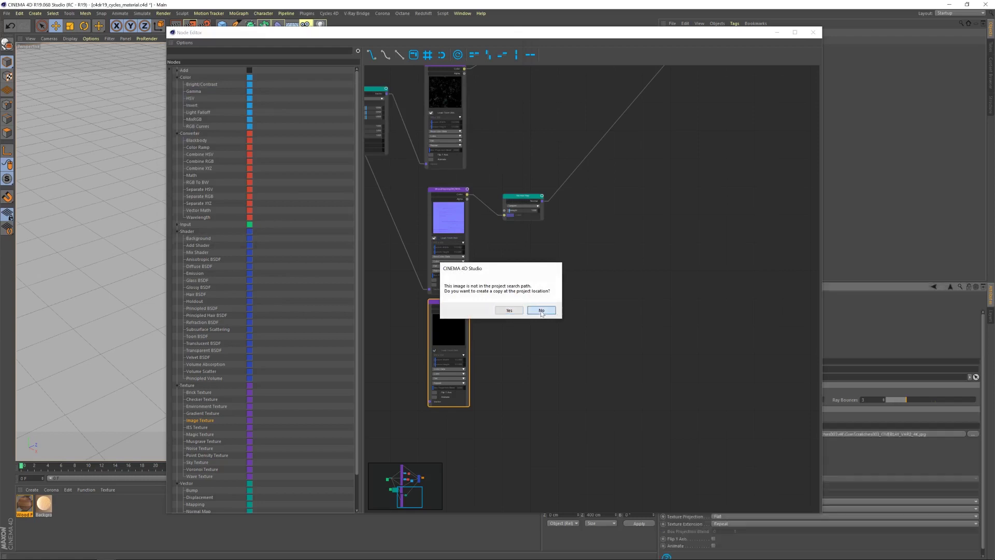
{"action": "left_click", "coordinate": [519, 311]}
Duplicate the smudge texture's Texture Coordinate and Mapping nodes beside the scratches texture and connect the copied Mapping to its Vector input.
{"action": "middle_click_drag", "start_coordinate": [511, 291], "coordinate": [628, 299]}
{"action": "scroll", "coordinate": [628, 299], "scroll_direction": "down", "scroll_amount": 4}
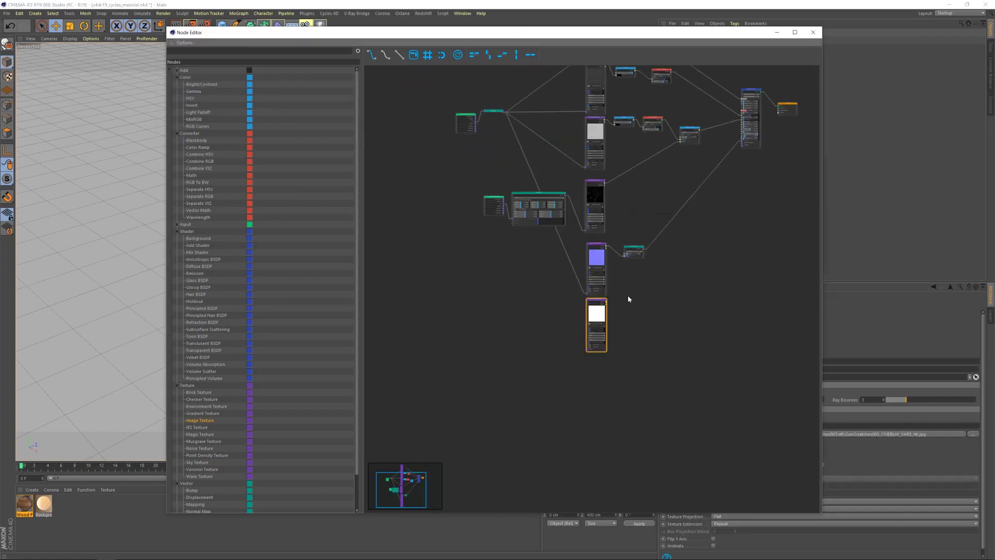
{"action": "left_click", "coordinate": [518, 197]}
{"action": "left_click", "coordinate": [497, 202]}
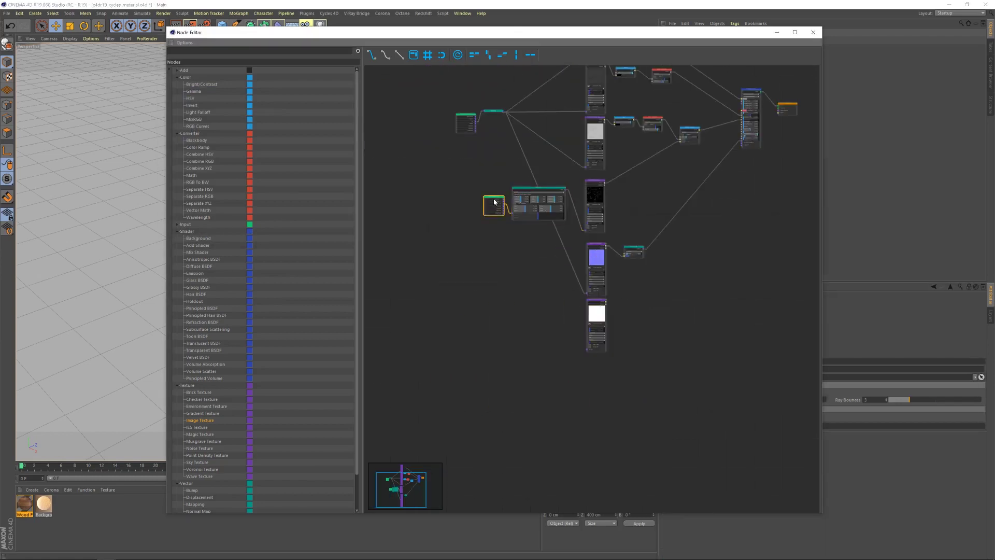
{"action": "left_click", "coordinate": [521, 188]}
{"action": "left_click", "coordinate": [494, 205], "text": "shift"}
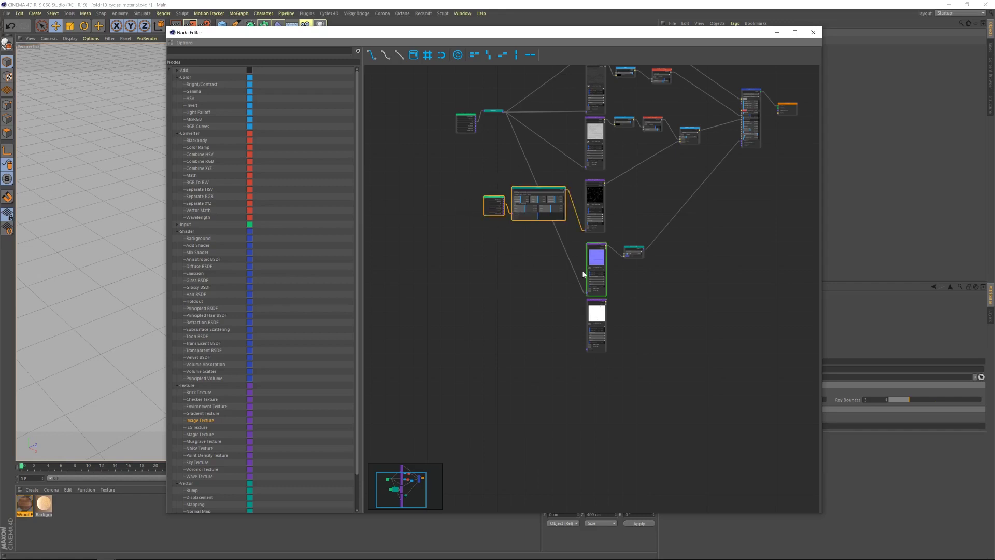
{"action": "scroll", "coordinate": [478, 284], "scroll_direction": "up", "scroll_amount": 2}
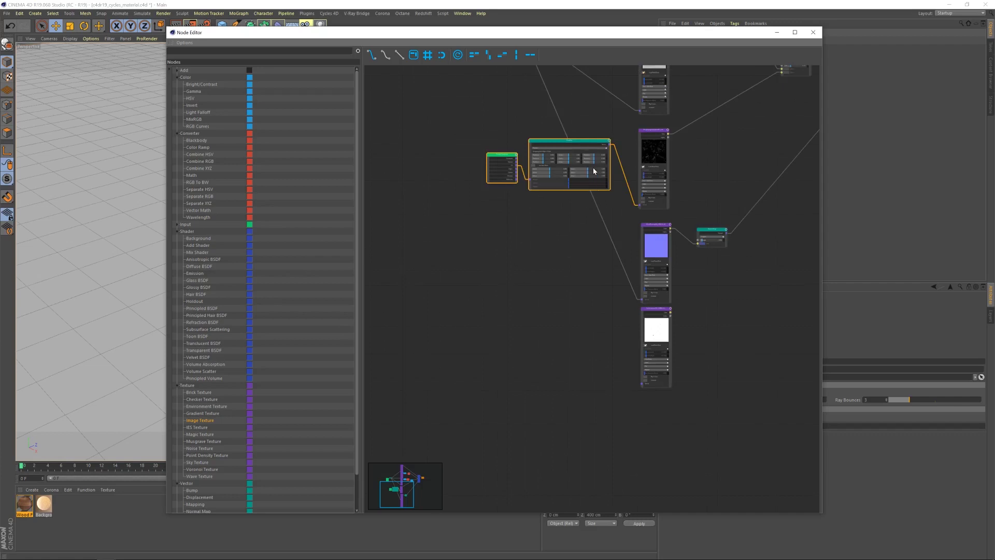
{"action": "key", "text": "ctrl+c"}
{"action": "key", "text": "ctrl+v"}
{"action": "left_click_drag", "start_coordinate": [641, 170], "coordinate": [542, 360]}
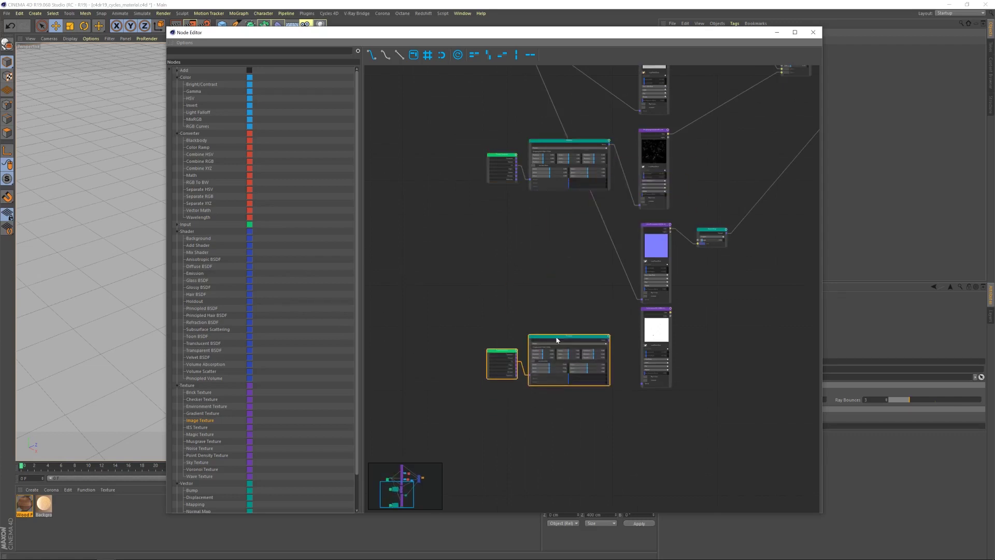
{"action": "left_click_drag", "start_coordinate": [609, 339], "coordinate": [642, 384]}
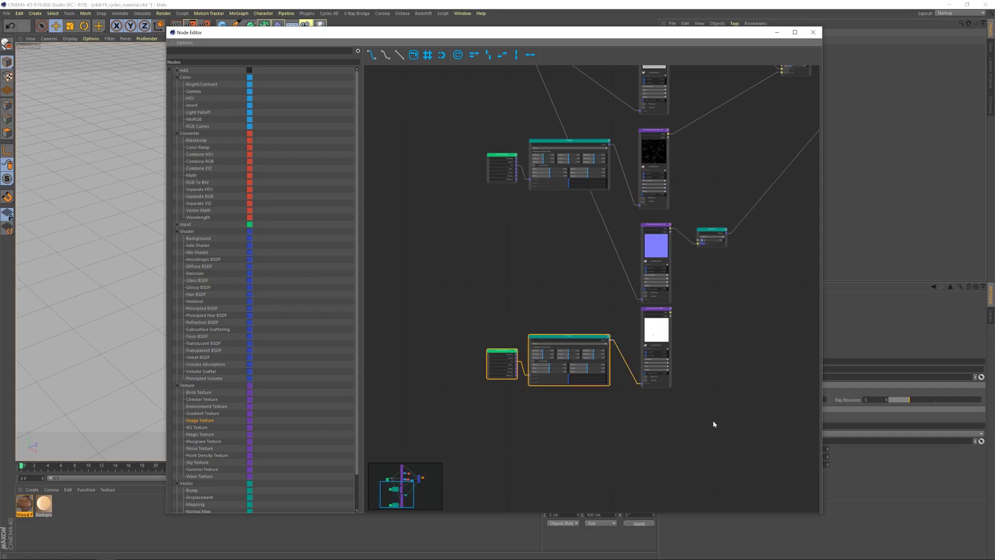
Set the scratches Mapping node's scale to 0.7 on X, Y and Z.
{"action": "middle_click_drag", "start_coordinate": [724, 410], "coordinate": [719, 364]}
{"action": "scroll", "coordinate": [719, 364], "scroll_direction": "up", "scroll_amount": 4}
{"action": "middle_click_drag", "start_coordinate": [564, 365], "coordinate": [730, 370]}
{"action": "scroll", "coordinate": [730, 370], "scroll_direction": "up", "scroll_amount": 2}
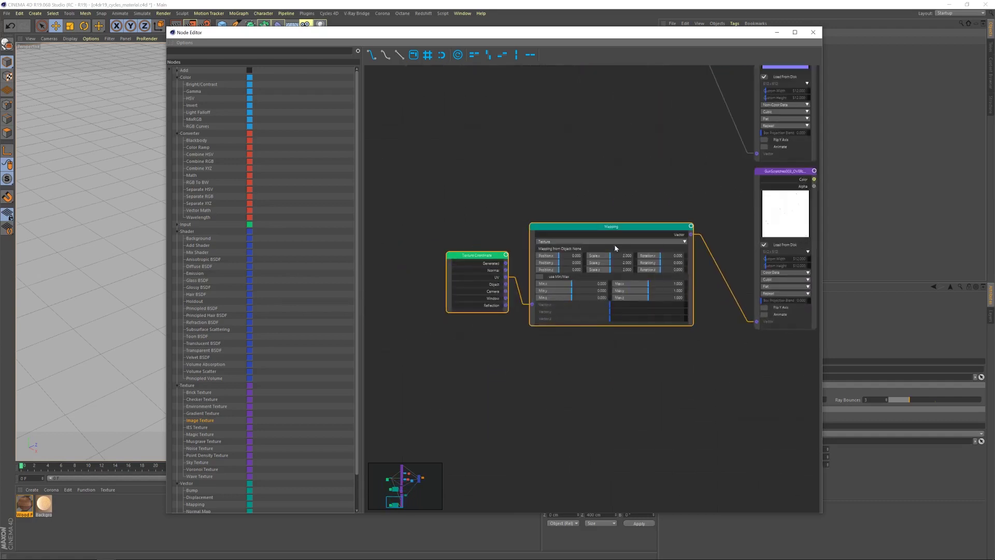
{"action": "double_click", "coordinate": [623, 228]}
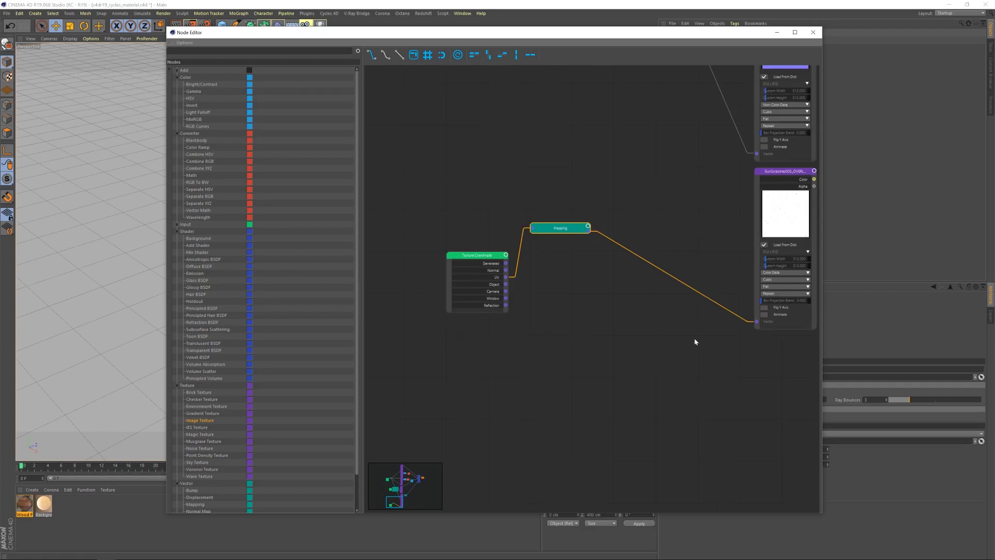
{"action": "double_click", "coordinate": [543, 229]}
{"action": "left_click_drag", "start_coordinate": [701, 41], "coordinate": [550, 45]}
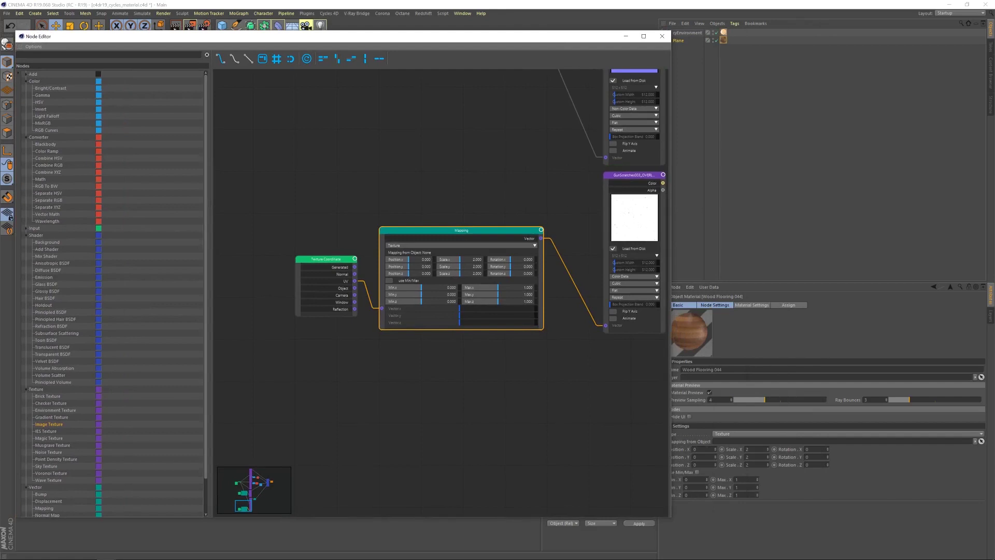
{"action": "double_click", "coordinate": [475, 231]}
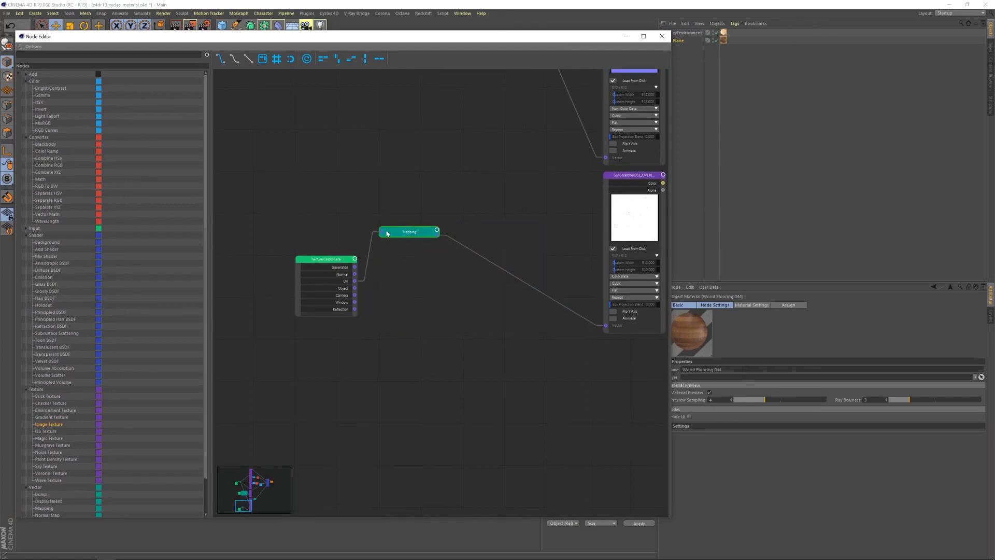
{"action": "double_click", "coordinate": [403, 233]}
{"action": "left_click", "coordinate": [747, 449]}
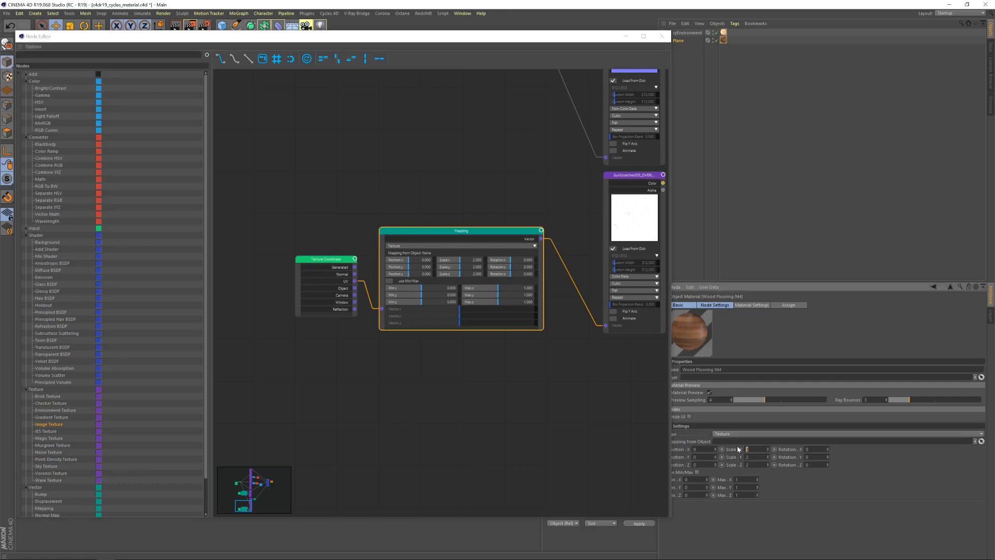
{"action": "type", "text": "0.7"}
{"action": "key", "text": "Return"}
Nudge the Normal Map node closer to the wood normal texture and add a Bump node beside it.
{"action": "middle_click_drag", "start_coordinate": [511, 156], "coordinate": [231, 285]}
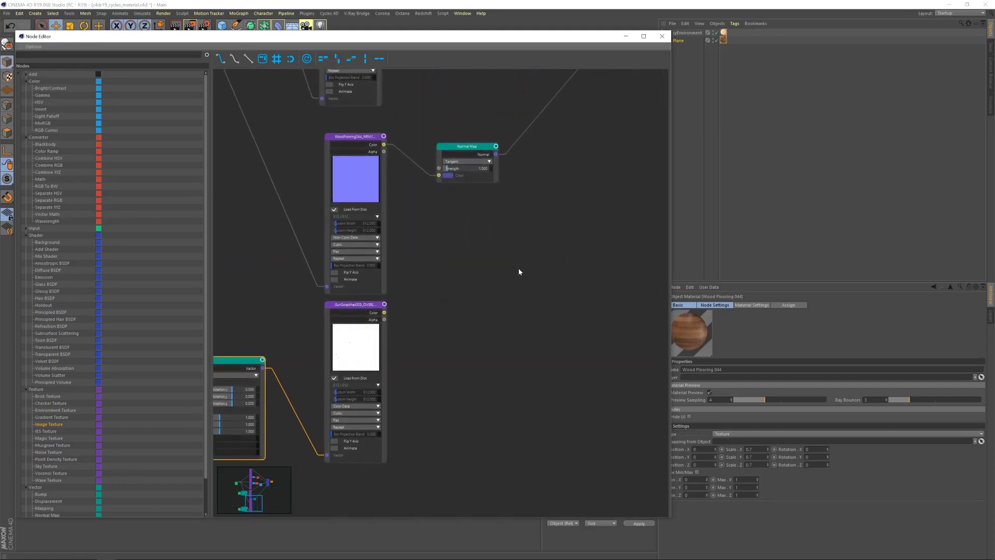
{"action": "left_click", "coordinate": [353, 306]}
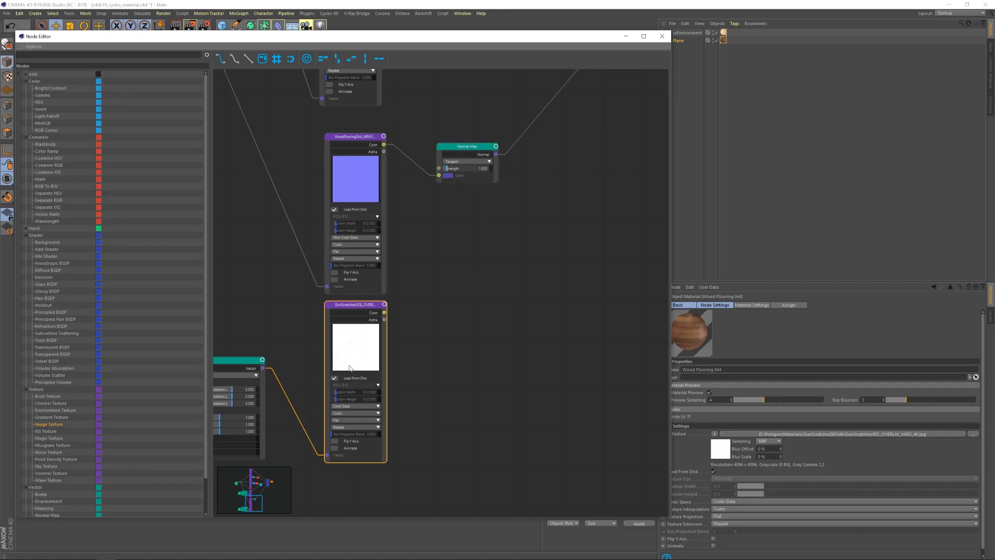
{"action": "mouse_move", "coordinate": [459, 149]}
{"action": "left_mouse_down"}
{"action": "mouse_move", "coordinate": [466, 161]}
{"action": "mouse_move", "coordinate": [450, 155]}
{"action": "mouse_move", "coordinate": [447, 119]}
{"action": "mouse_move", "coordinate": [457, 153]}
{"action": "left_mouse_up"}
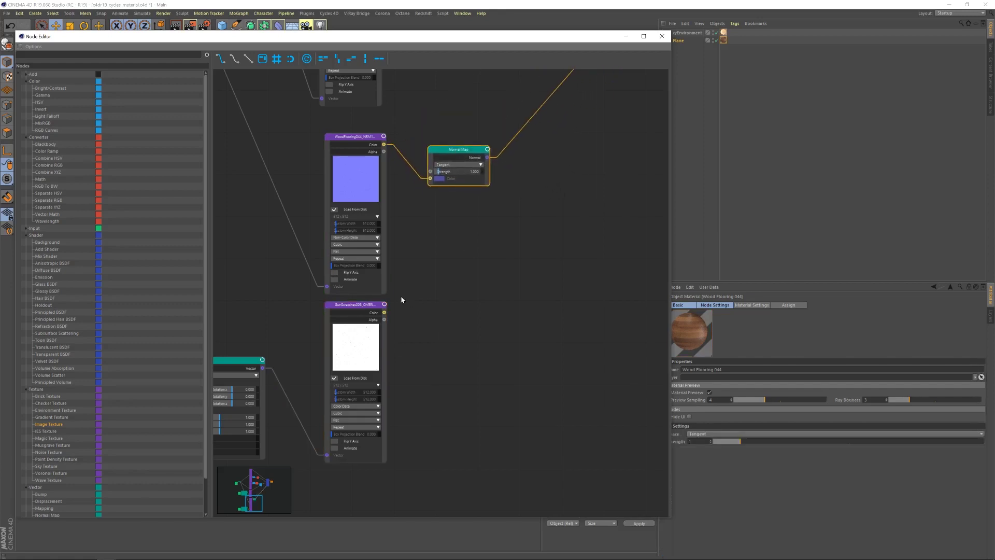
{"action": "left_click", "coordinate": [26, 234]}
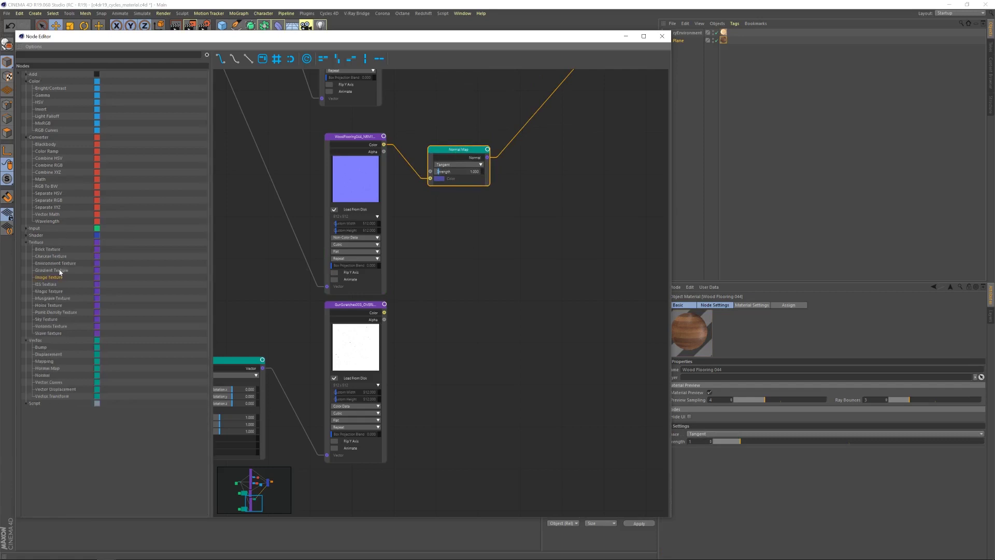
{"action": "left_click_drag", "start_coordinate": [36, 350], "coordinate": [534, 166]}
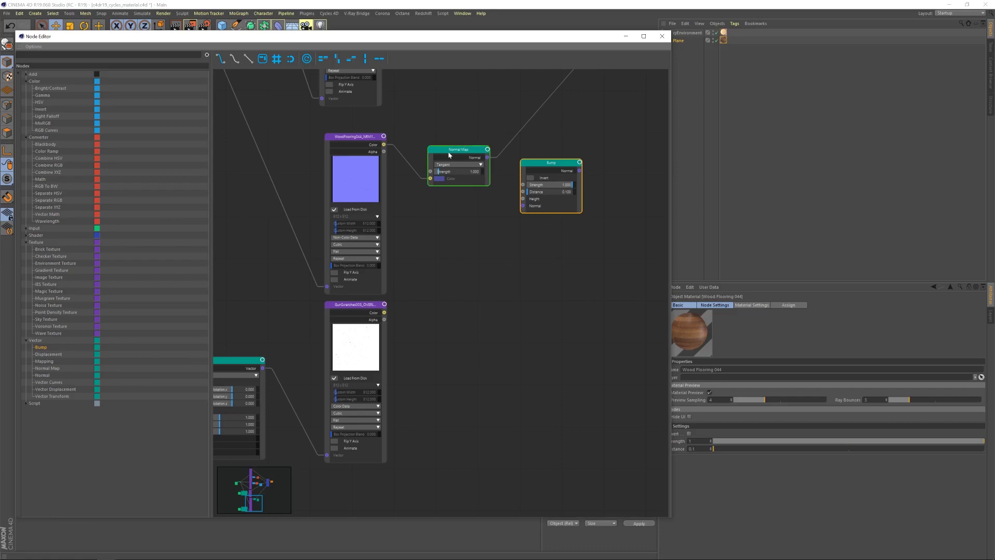
Insert the Bump node between the Normal Map and the main shader's Normal input, with the scratches texture's Color feeding Bump's Strength.
{"action": "left_click_drag", "start_coordinate": [487, 157], "coordinate": [524, 206]}
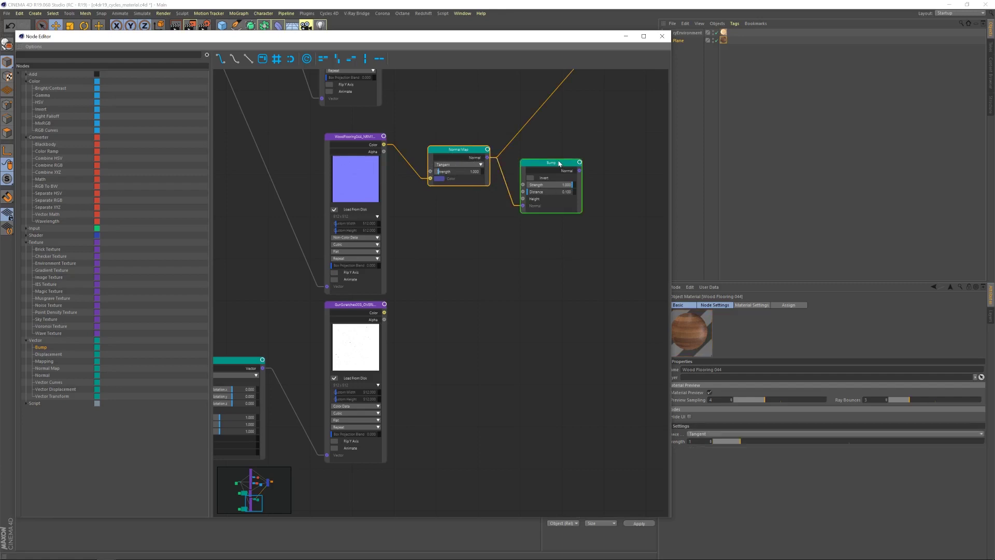
{"action": "left_click_drag", "start_coordinate": [385, 313], "coordinate": [524, 186]}
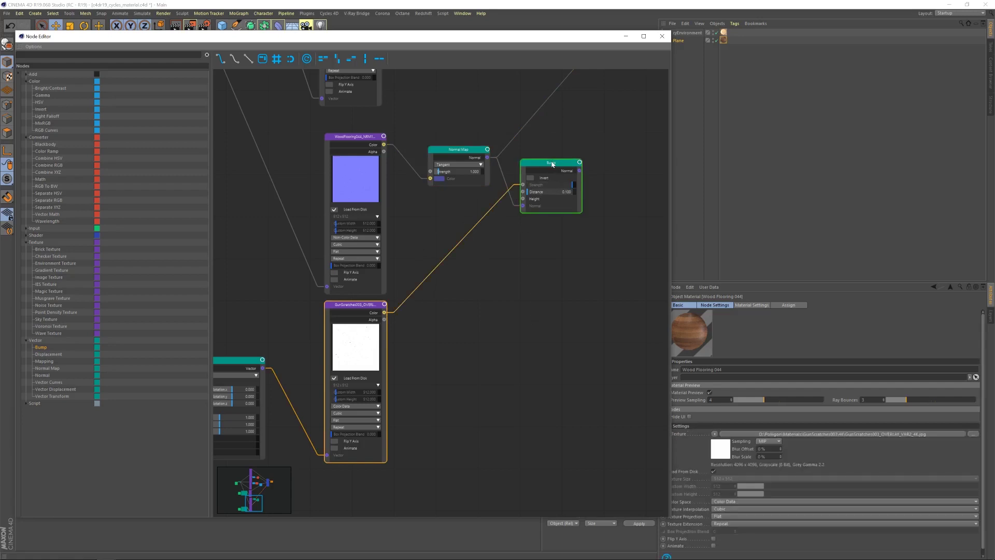
{"action": "middle_click_drag", "start_coordinate": [621, 160], "coordinate": [421, 366]}
{"action": "scroll", "coordinate": [423, 362], "scroll_direction": "down", "scroll_amount": 3}
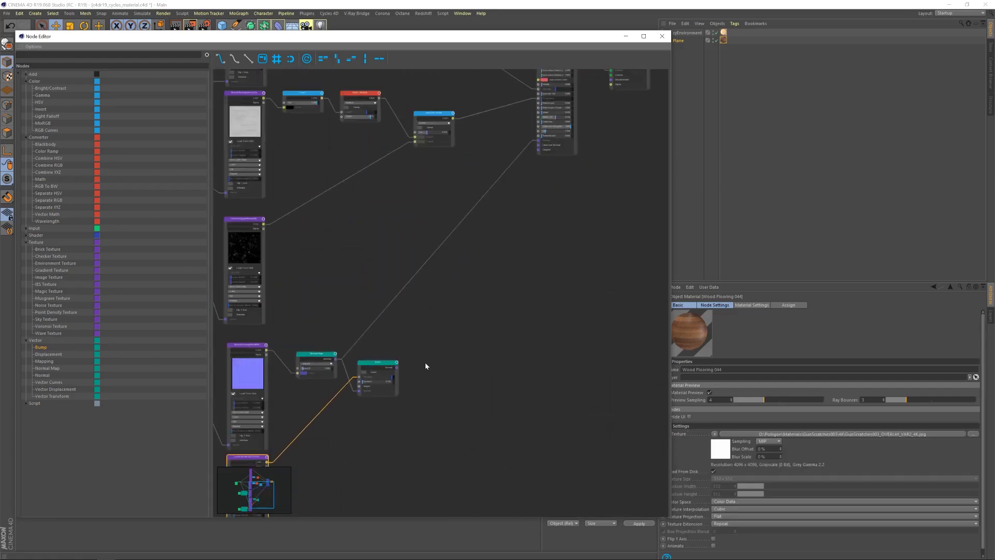
{"action": "left_click", "coordinate": [398, 369]}
{"action": "left_click_drag", "start_coordinate": [398, 369], "coordinate": [538, 140]}
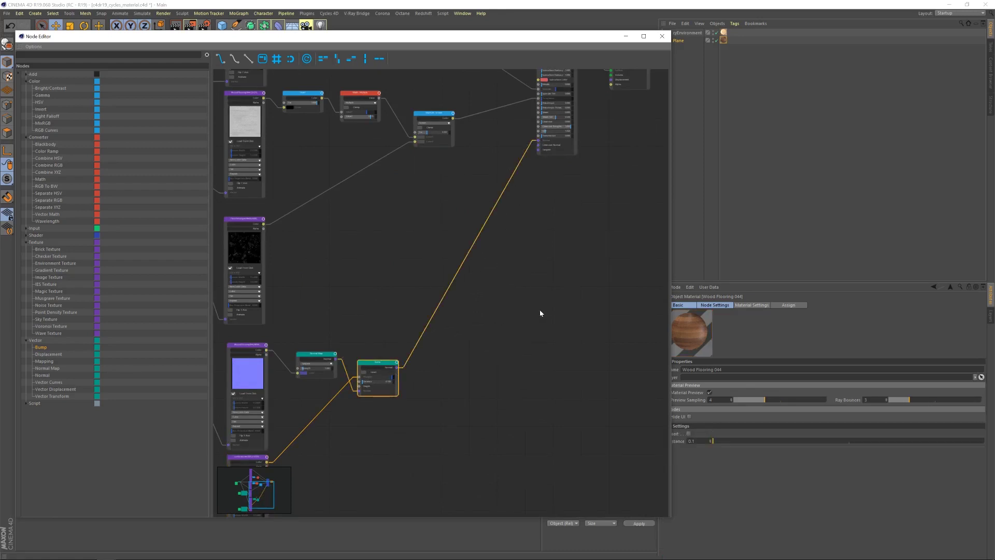
Reroute the scratches texture's connection from the Bump node's Strength to its Height input and render the floor to the Picture Viewer.
{"action": "middle_click_drag", "start_coordinate": [441, 409], "coordinate": [537, 330]}
{"action": "scroll", "coordinate": [537, 330], "scroll_direction": "up", "scroll_amount": 2}
{"action": "scroll", "coordinate": [456, 310], "scroll_direction": "up", "scroll_amount": 3}
{"action": "scroll", "coordinate": [456, 308], "scroll_direction": "up", "scroll_amount": 1}
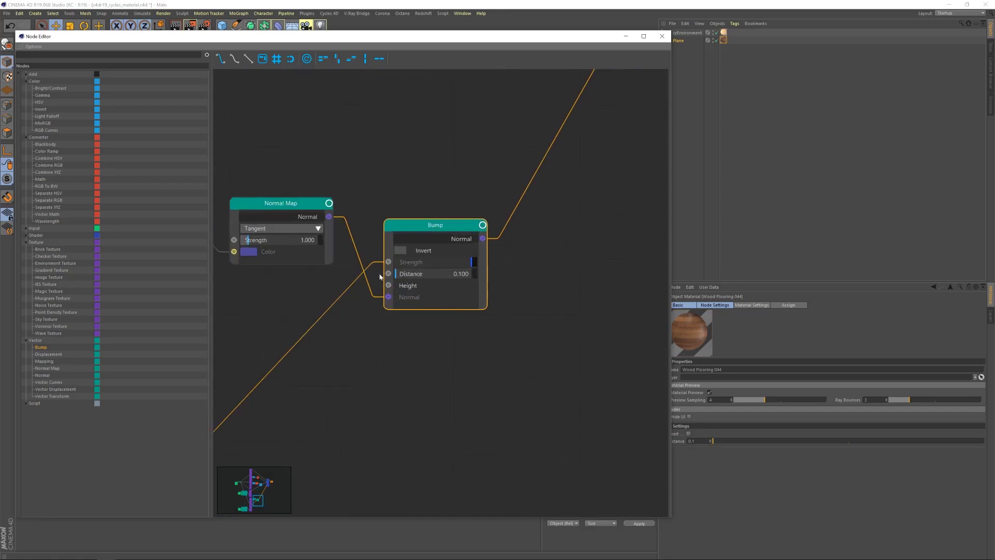
{"action": "left_click_drag", "start_coordinate": [389, 262], "coordinate": [387, 285]}
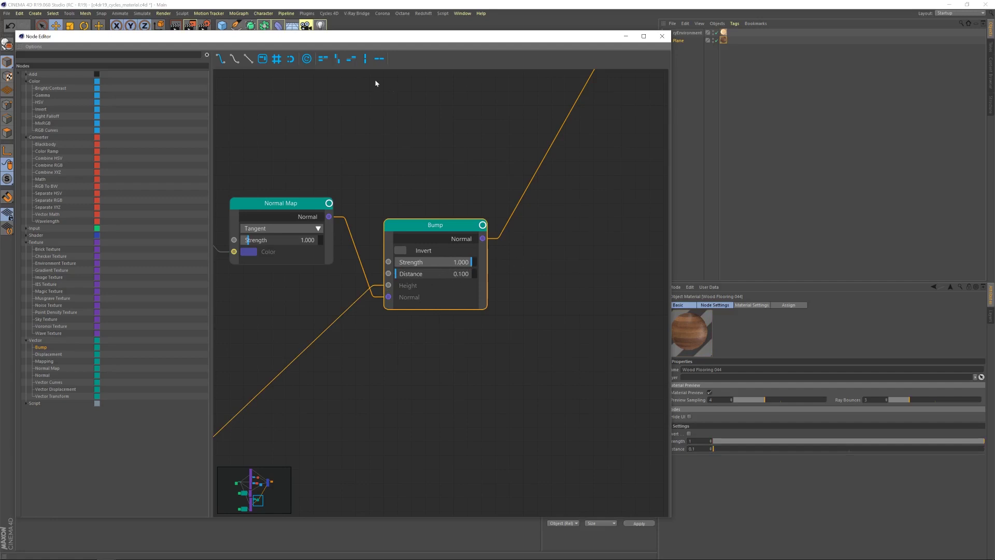
{"action": "left_click", "coordinate": [190, 29]}
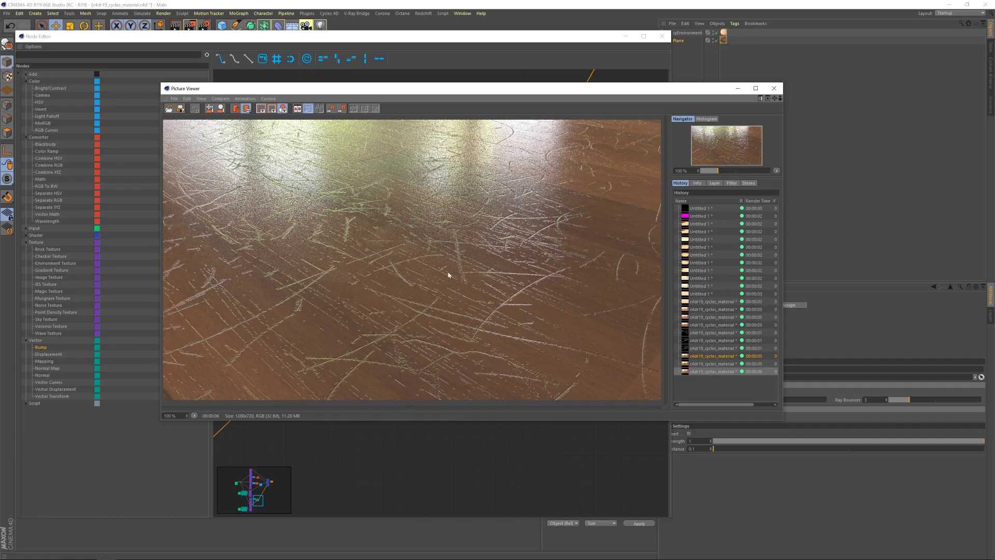
{"action": "left_click", "coordinate": [774, 88]}
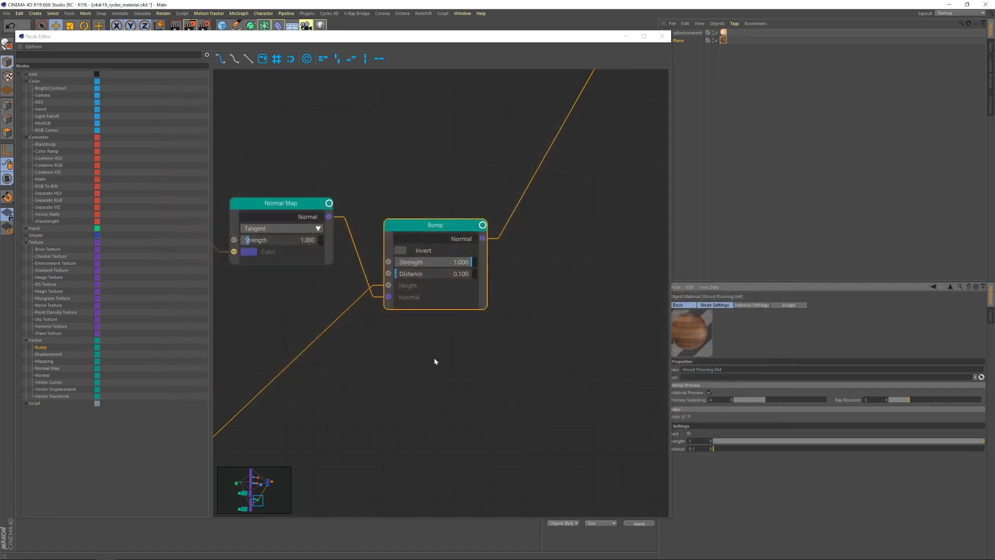
Set the Bump node's strength to 0.03.
{"action": "left_click", "coordinate": [446, 262]}
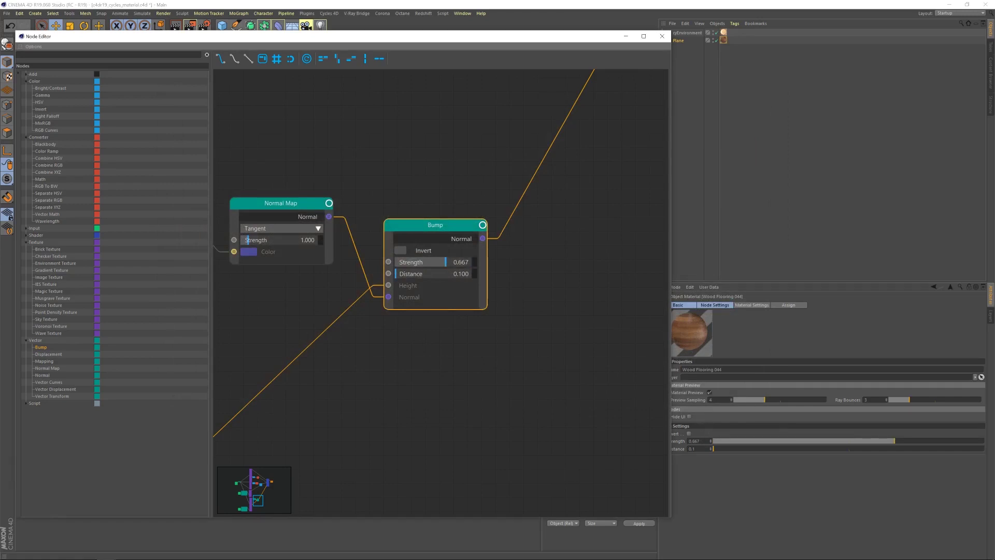
{"action": "left_click_drag", "start_coordinate": [700, 441], "coordinate": [672, 441]}
{"action": "type", "text": ".03"}
{"action": "key", "text": "Return"}
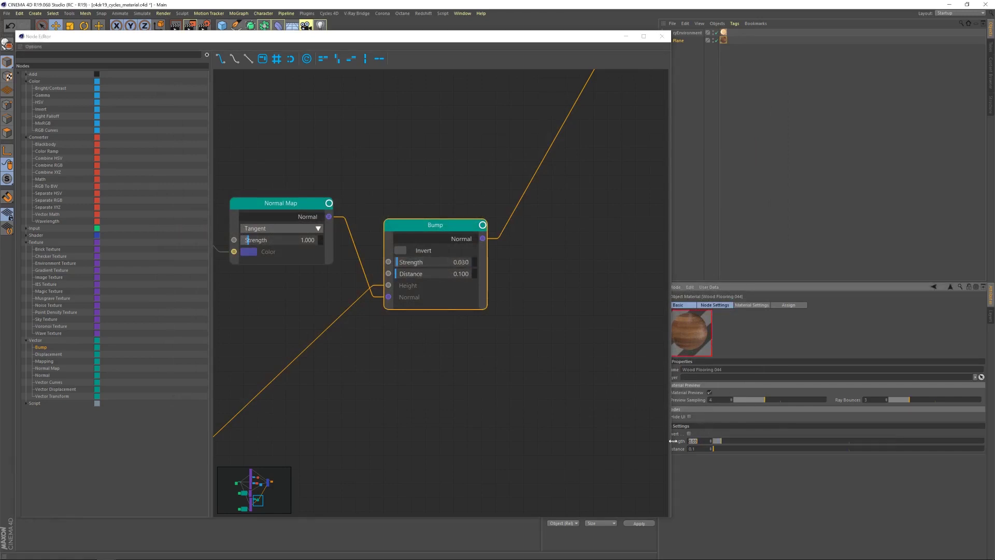
Set the scratches Mapping node's scale to 0.4 on X, Y and Z and render the floor to the Picture Viewer.
{"action": "scroll", "coordinate": [410, 384], "scroll_direction": "down", "scroll_amount": 2}
{"action": "scroll", "coordinate": [411, 384], "scroll_direction": "down", "scroll_amount": 1}
{"action": "middle_click_drag", "start_coordinate": [414, 384], "coordinate": [737, 195]}
{"action": "left_click", "coordinate": [405, 293]}
{"action": "double_click", "coordinate": [405, 292]}
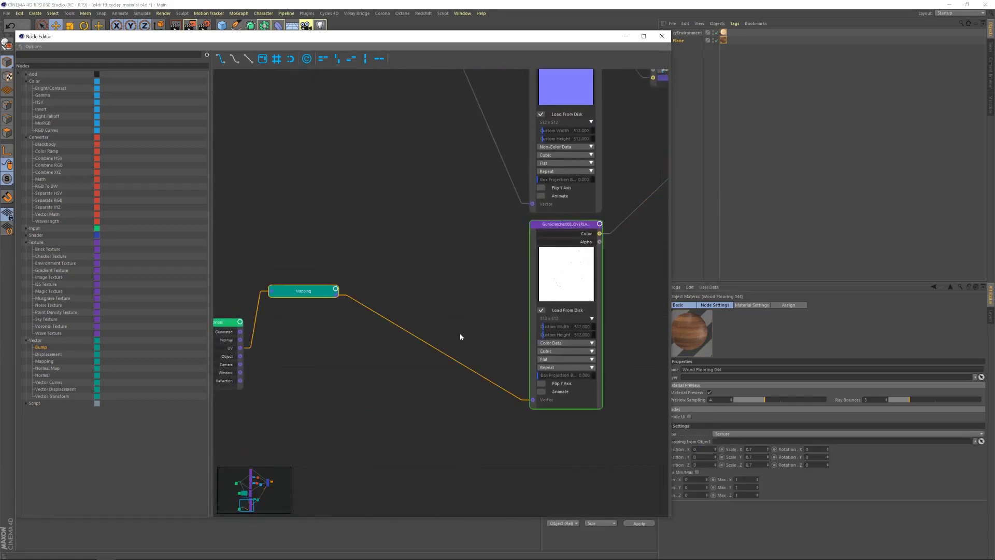
{"action": "left_click", "coordinate": [302, 281]}
{"action": "double_click", "coordinate": [305, 291]}
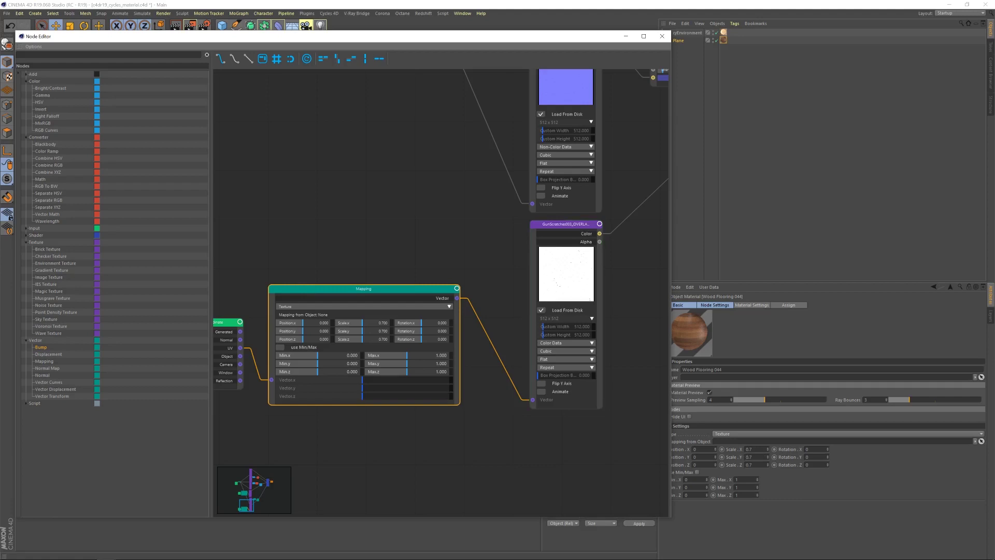
{"action": "left_click", "coordinate": [749, 449]}
{"action": "key", "text": "BackSpace"}
{"action": "type", "text": "4"}
{"action": "key", "text": "Tab"}
{"action": "type", "text": "4"}
{"action": "key", "text": "Tab"}
{"action": "type", "text": "0.4"}
{"action": "key", "text": "Return"}
{"action": "left_click", "coordinate": [190, 25]}
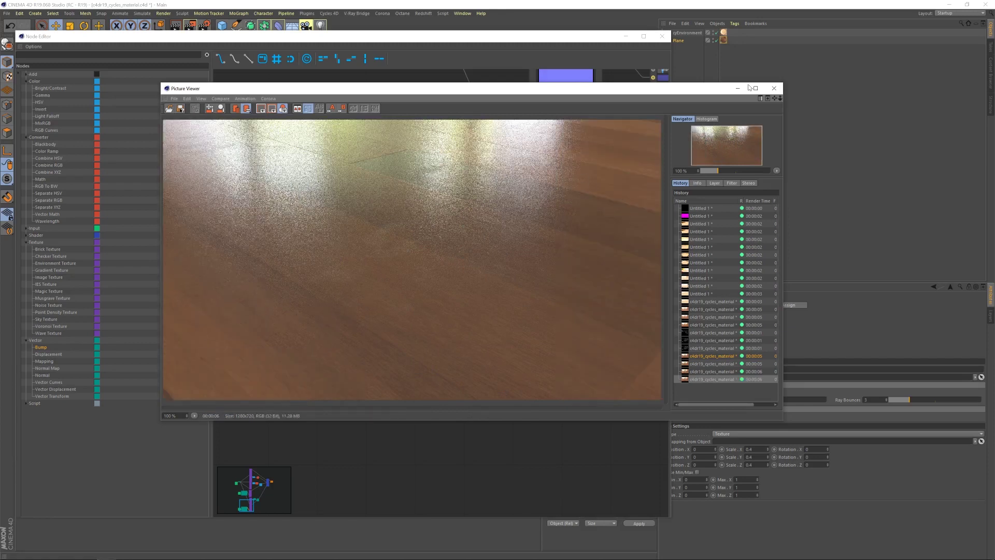
{"action": "left_click", "coordinate": [773, 88]}
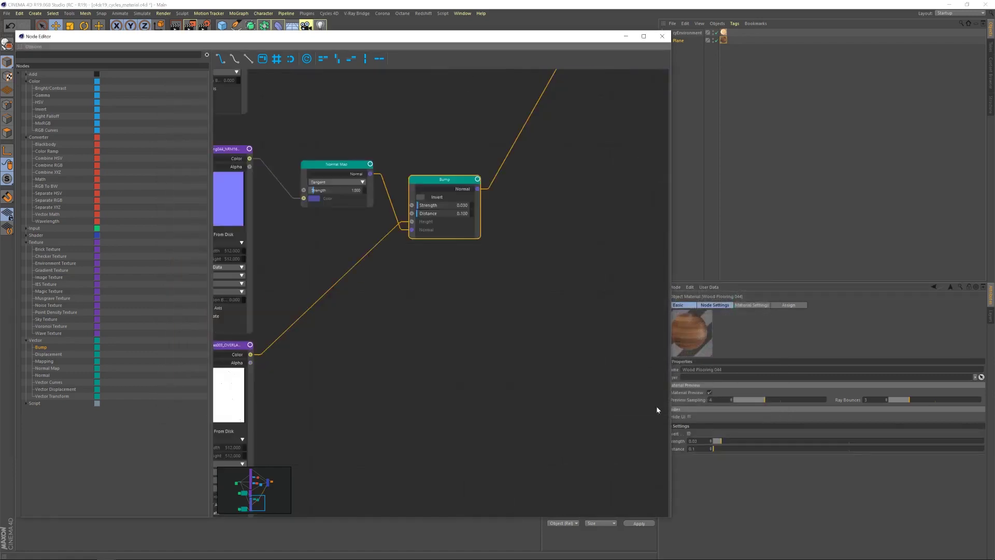
Set the Bump node's strength to 0.07 and close the Node Editor.
{"action": "left_click", "coordinate": [693, 440]}
{"action": "type", "text": "7"}
{"action": "key", "text": "Return"}
{"action": "left_click", "coordinate": [662, 36]}
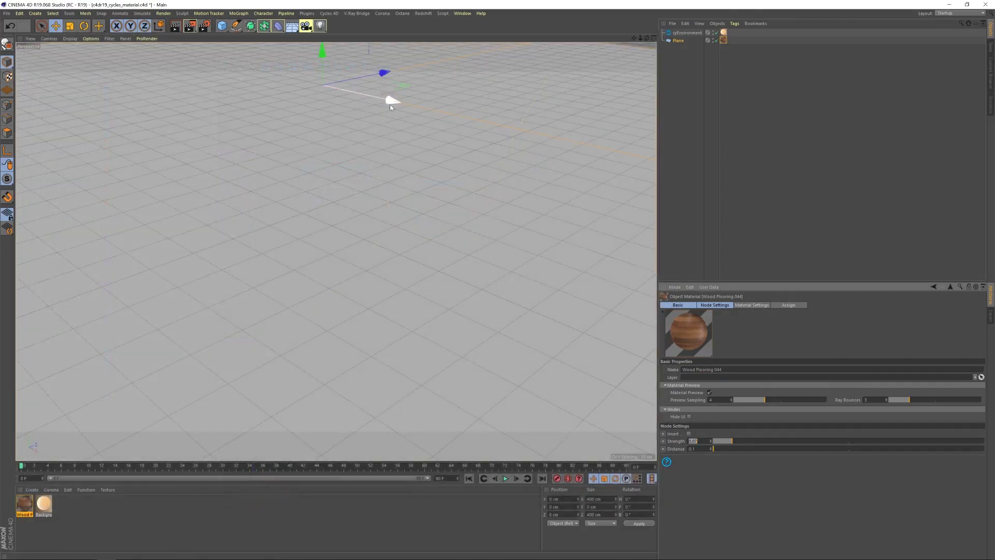
Open the Cycles 4D render settings and render the scratched wood floor to the Picture Viewer.
{"action": "key", "text": "ctrl+b"}
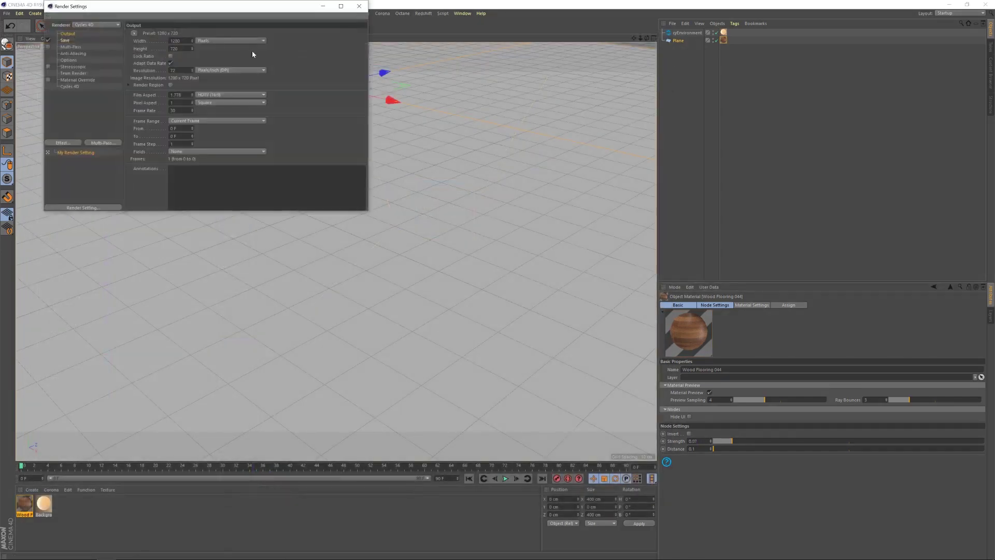
{"action": "key", "text": "shift+r"}
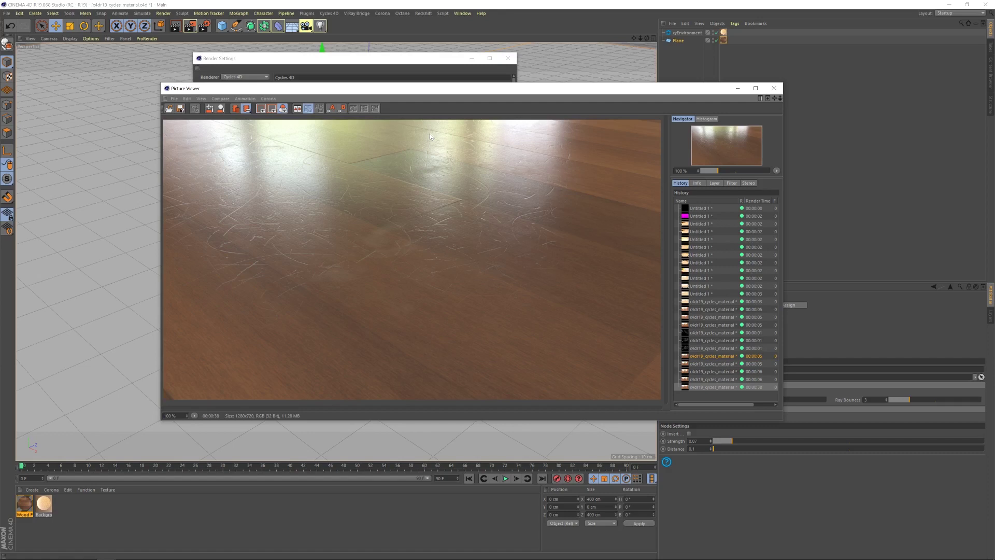